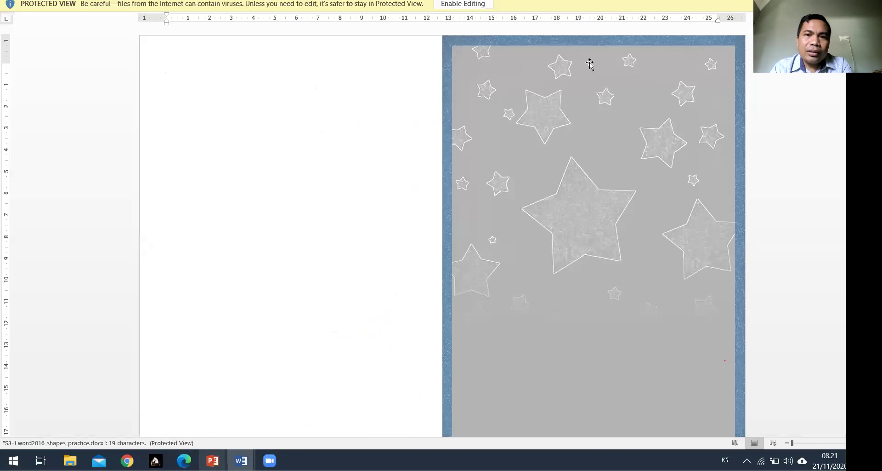
Step: Enable editing of the S3-J word2016_shapes_practice.docx document
{"action": "left_click", "coordinate": [469, 6]}
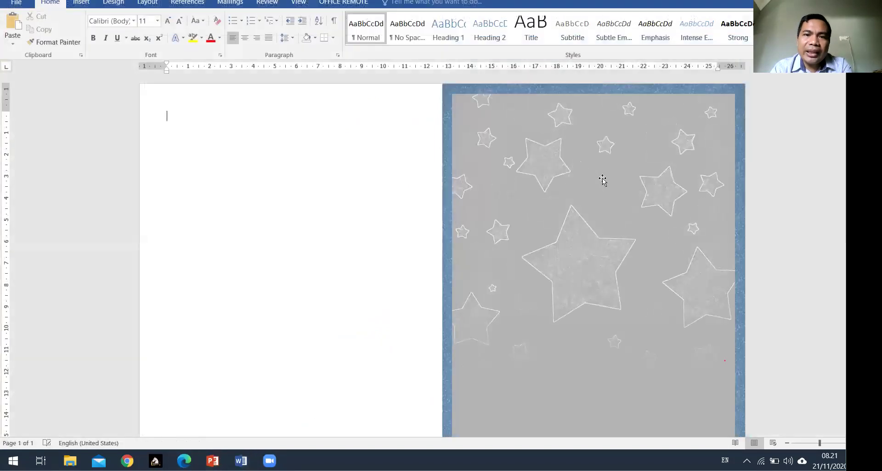
{"action": "scroll", "coordinate": [539, 201], "scroll_direction": "down", "scroll_amount": 3}
{"action": "scroll", "coordinate": [540, 201], "scroll_direction": "up", "scroll_amount": 3}
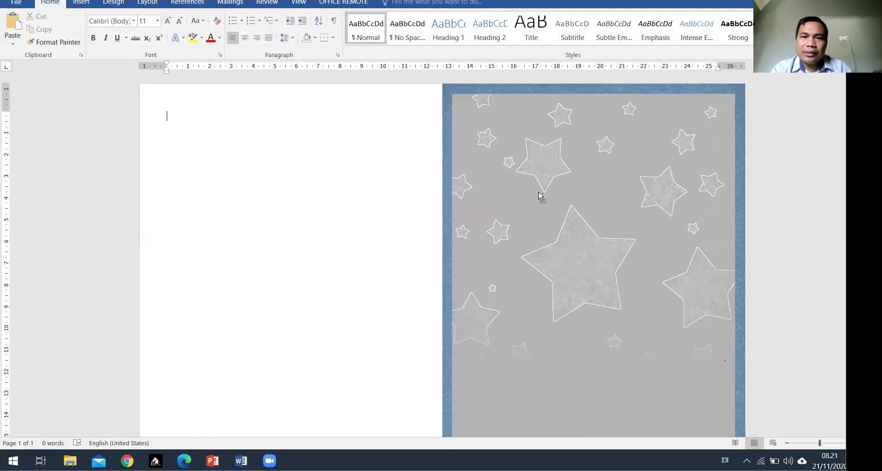
{"action": "key", "text": "ctrl"}
{"action": "scroll", "coordinate": [540, 195], "scroll_direction": "down", "scroll_amount": 5}
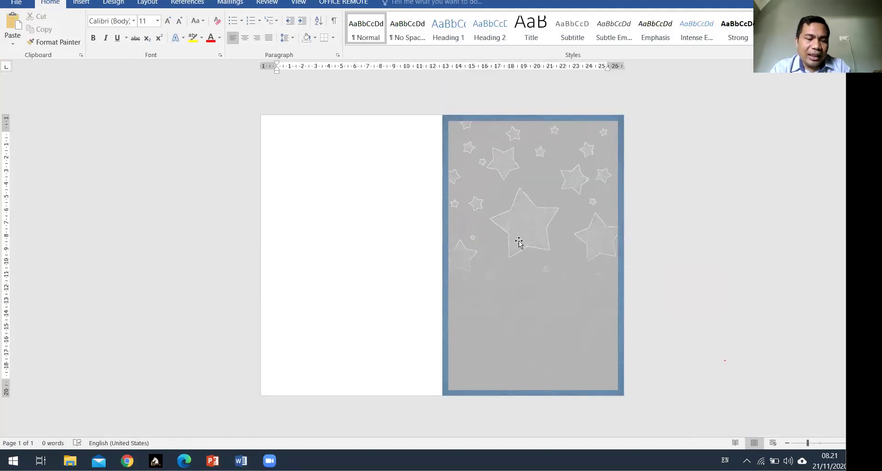
Step: Add a heart shape about 7.83 cm high and 8.15 cm wide on the blank half of the page
{"action": "key", "text": "alt+Tab"}
{"action": "key", "text": "alt+Tab"}
{"action": "key", "text": "alt+Tab"}
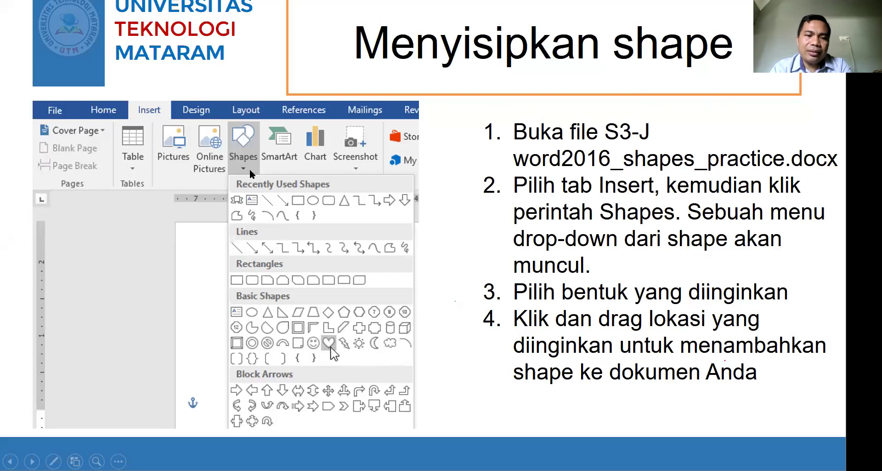
{"action": "key", "text": "alt+Tab"}
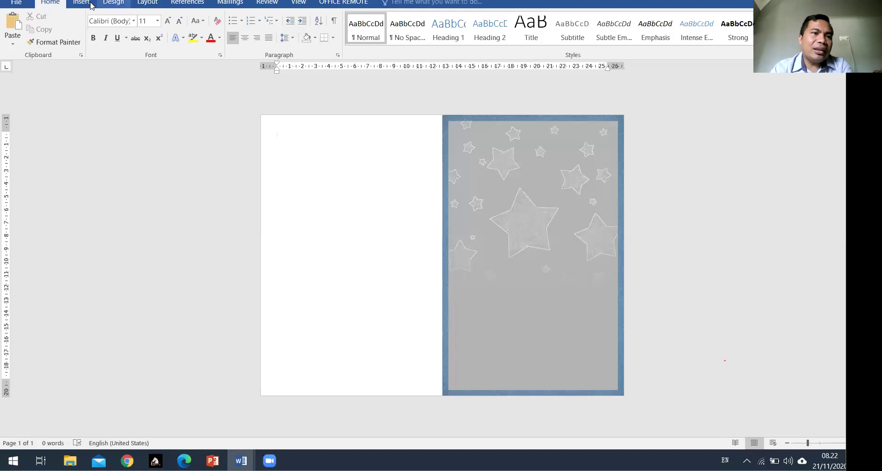
{"action": "left_click", "coordinate": [81, 2]}
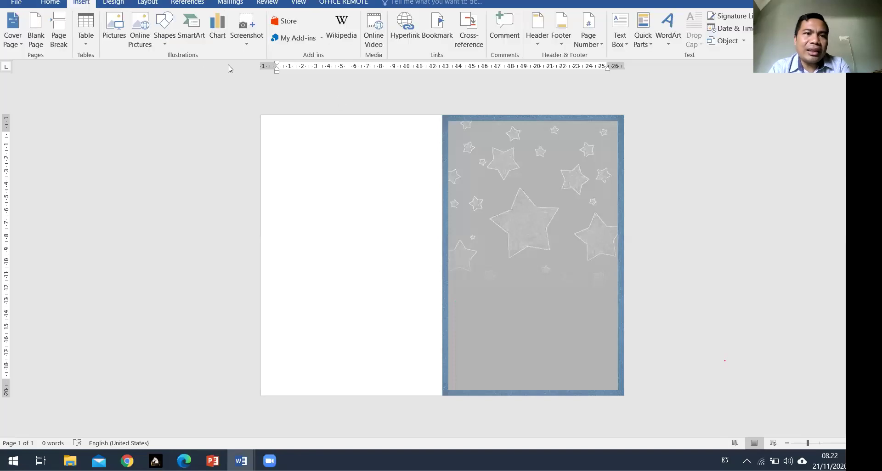
{"action": "left_click", "coordinate": [165, 42]}
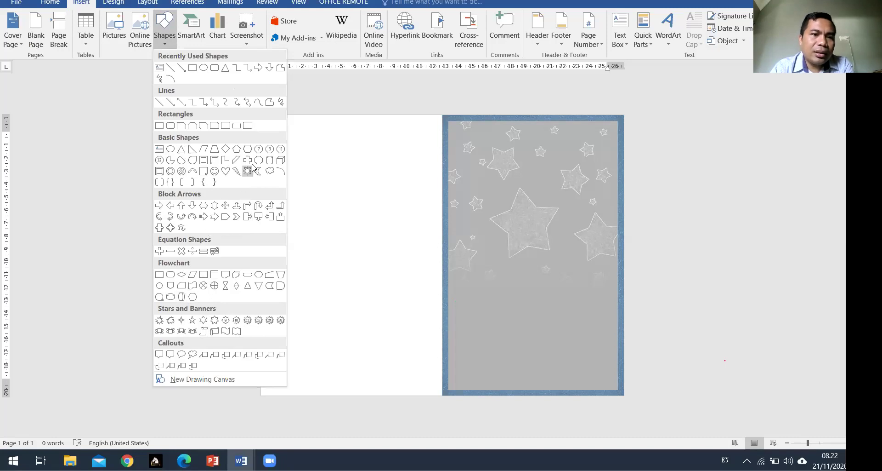
{"action": "left_click", "coordinate": [230, 171]}
{"action": "left_click_drag", "start_coordinate": [295, 162], "coordinate": [403, 265]}
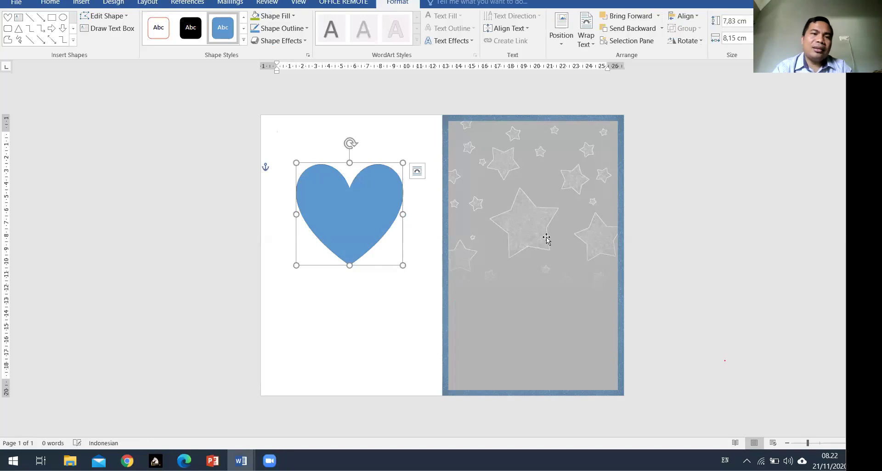
{"action": "left_click", "coordinate": [348, 320]}
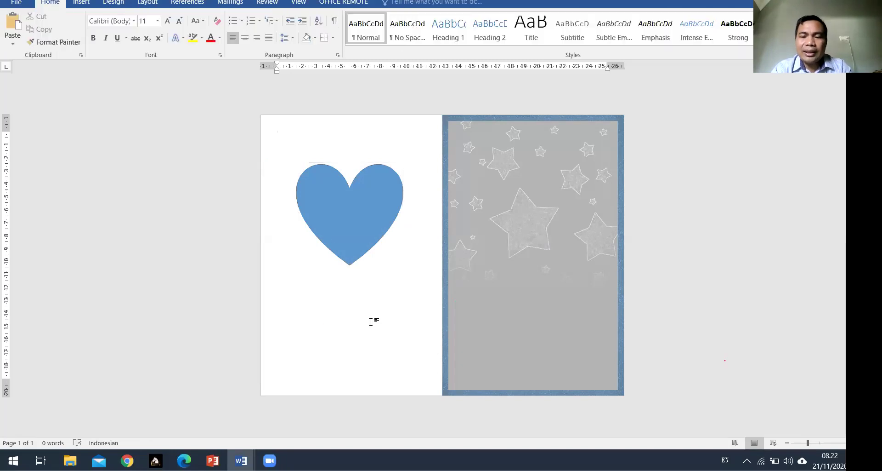
Step: Check the PowerPoint slides on shape style and size, and move the heart onto the star-patterned half of the Word page
{"action": "key", "text": "alt+Tab"}
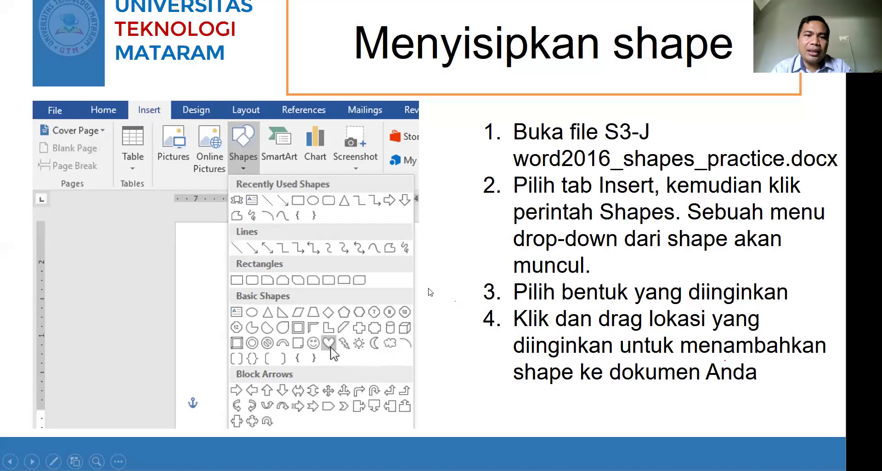
{"action": "left_click", "coordinate": [482, 245]}
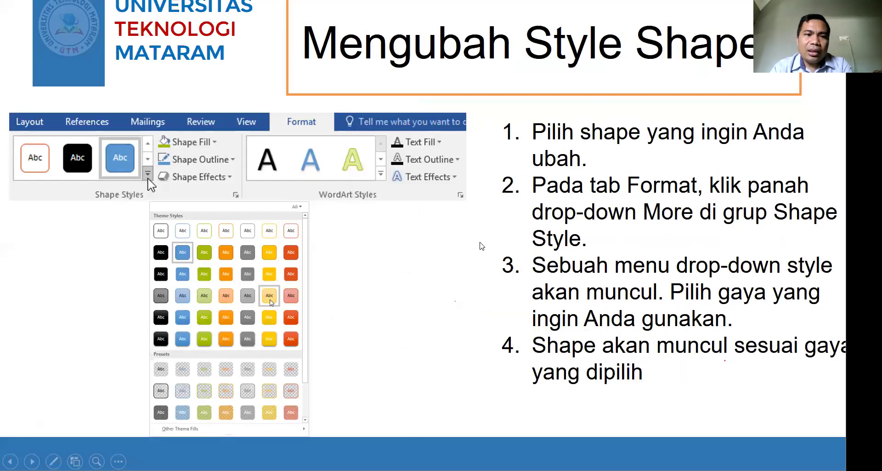
{"action": "key", "text": "Right"}
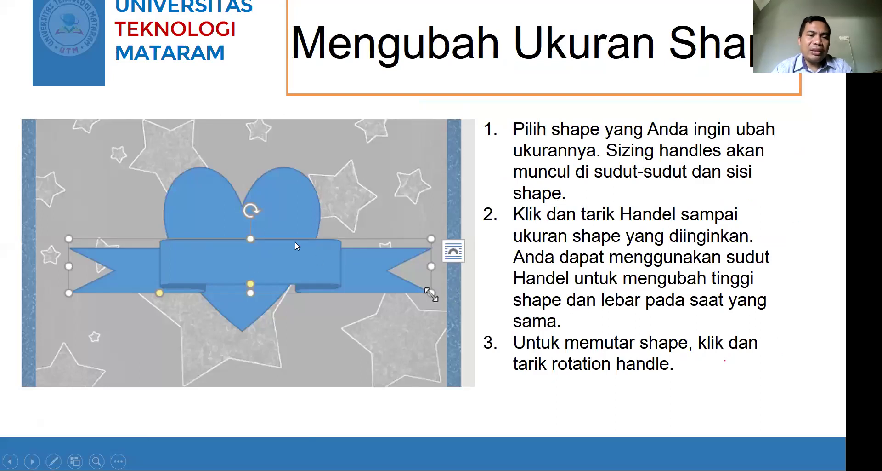
{"action": "key", "text": "alt+Tab"}
{"action": "left_click_drag", "start_coordinate": [526, 248], "coordinate": [550, 235]}
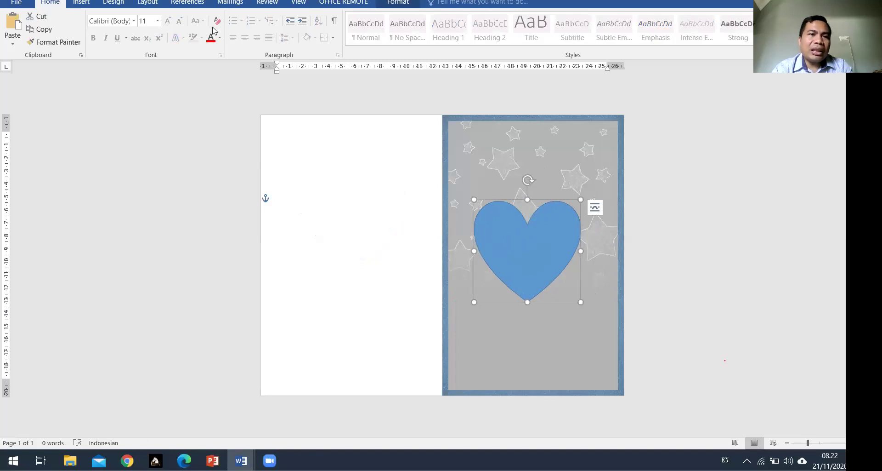
{"action": "left_click", "coordinate": [130, 89]}
Step: Add an upward ribbon banner about 4.02 cm high and 13.52 cm wide across the lower part of the heart
{"action": "left_click", "coordinate": [81, 4]}
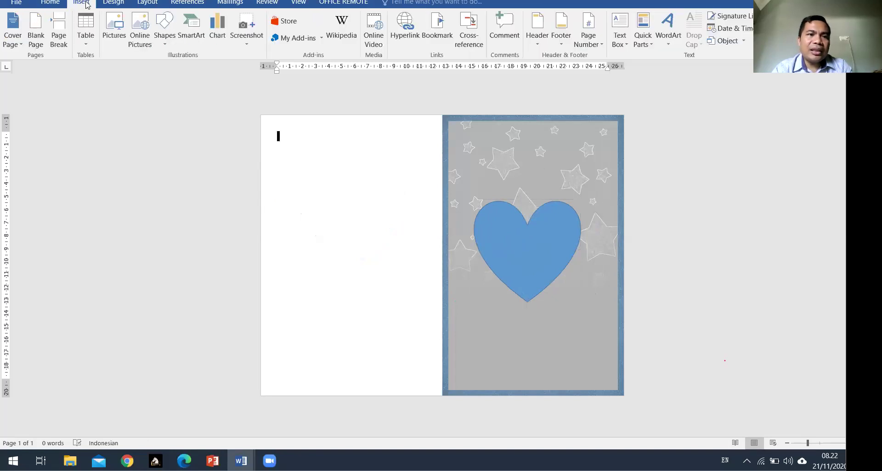
{"action": "left_click", "coordinate": [173, 43]}
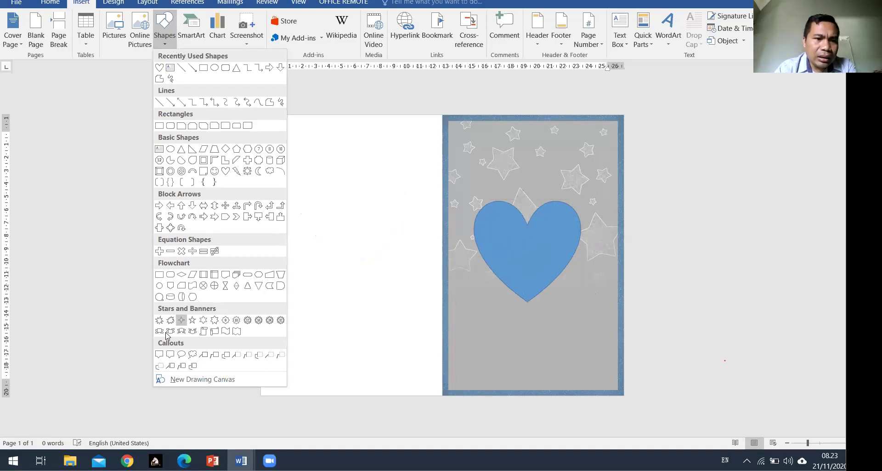
{"action": "left_click", "coordinate": [160, 332]}
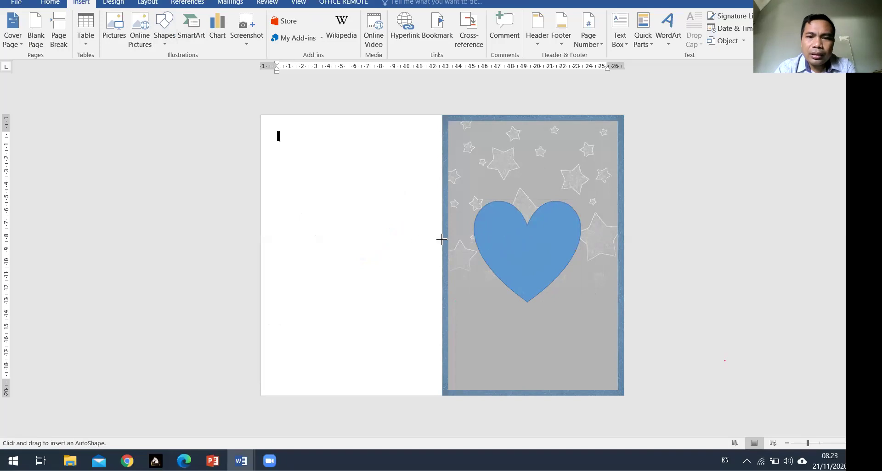
{"action": "left_click_drag", "start_coordinate": [448, 243], "coordinate": [624, 296]}
{"action": "left_click_drag", "start_coordinate": [561, 286], "coordinate": [555, 280]}
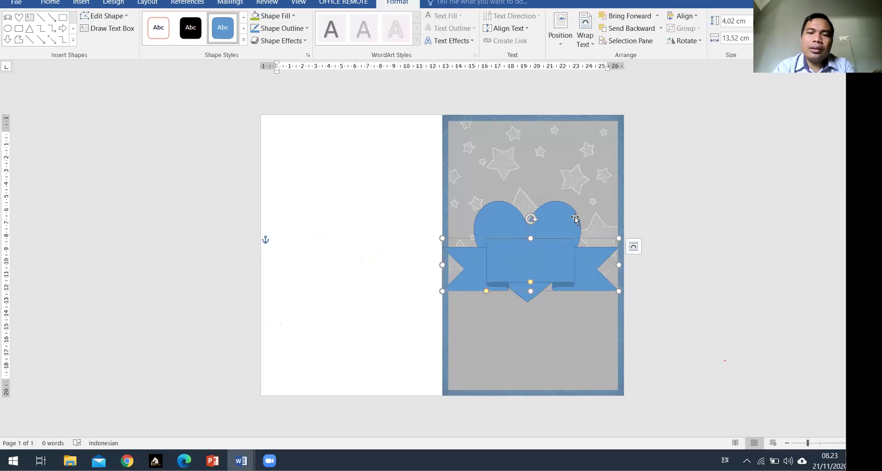
Step: Reduce the ribbon banner's height to about 1.63 cm by lowering its upper edge
{"action": "scroll", "coordinate": [651, 211], "scroll_direction": "up", "scroll_amount": 6}
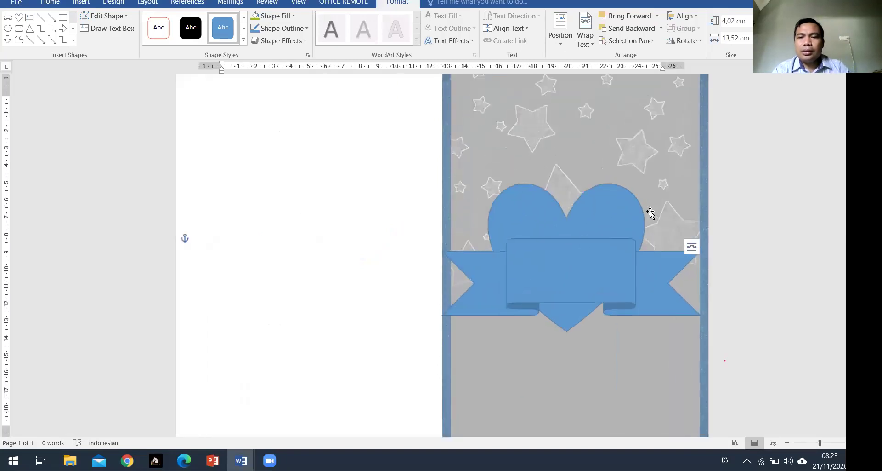
{"action": "left_click", "coordinate": [824, 261]}
{"action": "double_click", "coordinate": [592, 270]}
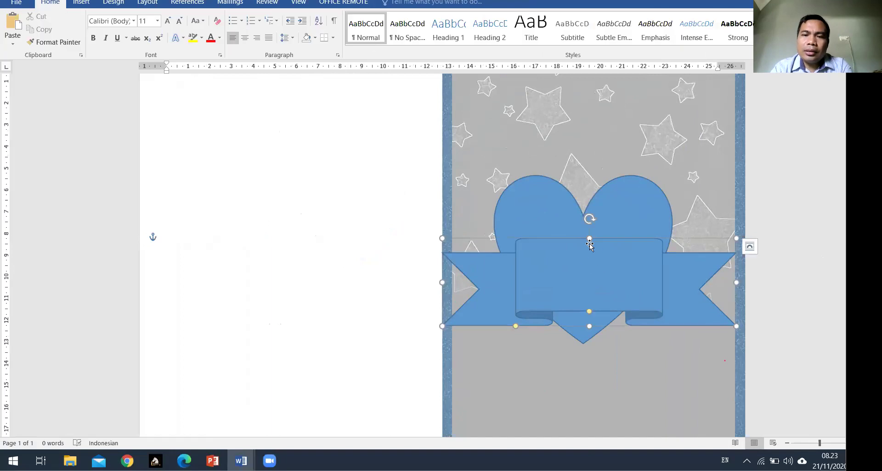
{"action": "left_click_drag", "start_coordinate": [589, 238], "coordinate": [586, 290]}
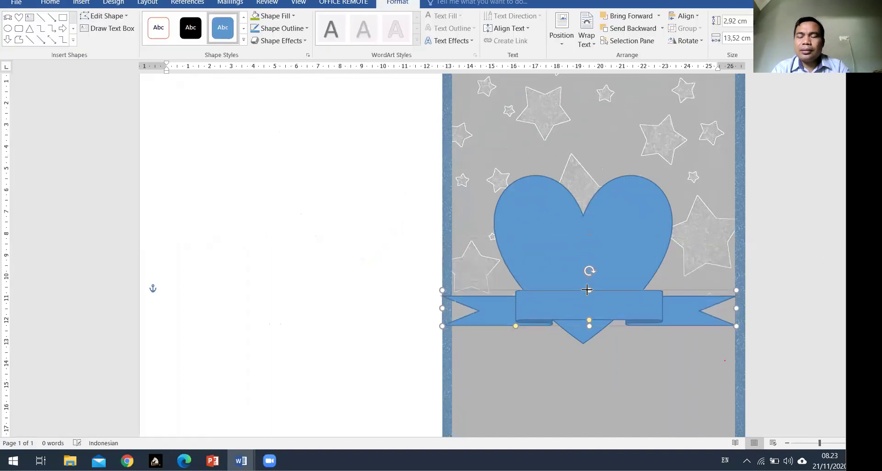
{"action": "left_click", "coordinate": [788, 266]}
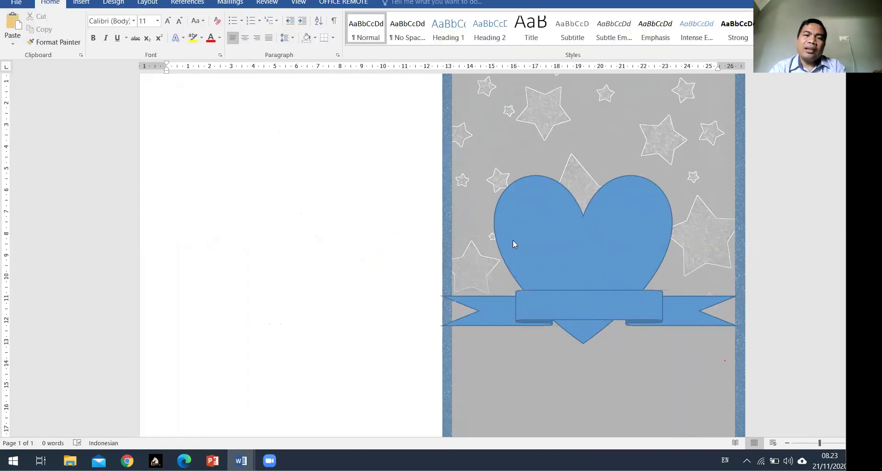
Step: Consult the PowerPoint slide on shape styles and apply the green style from the last row of theme styles to the ribbon banner in Word
{"action": "key", "text": "alt+Tab"}
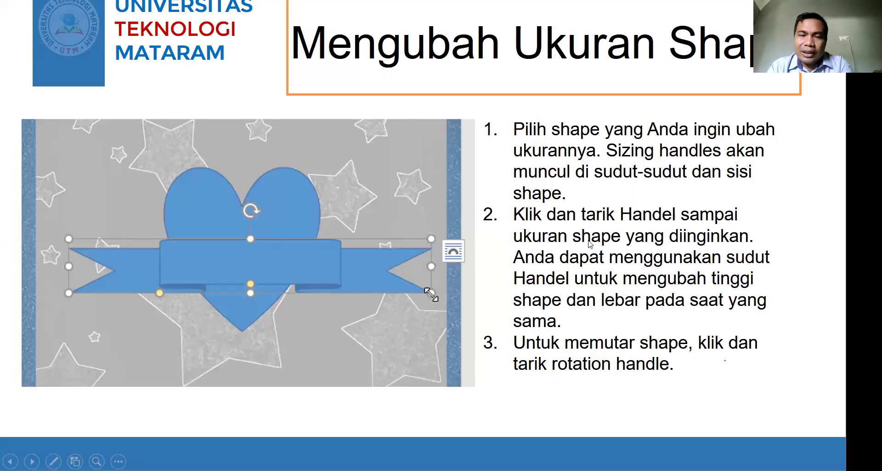
{"action": "left_click", "coordinate": [589, 244]}
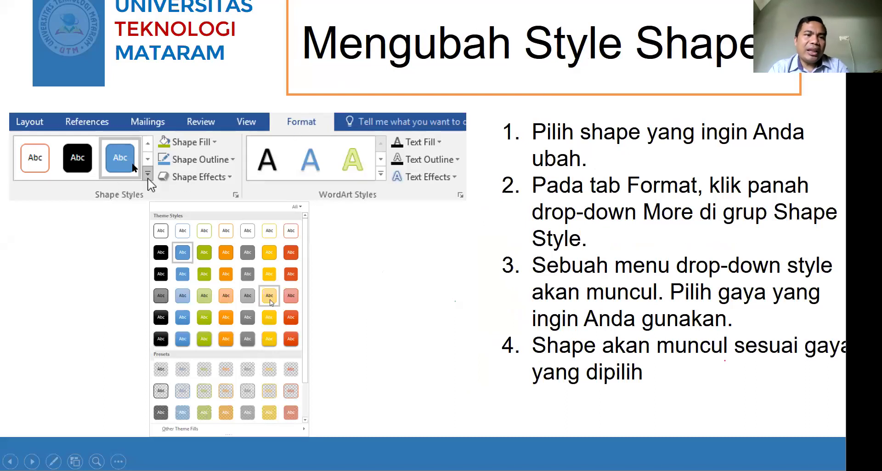
{"action": "key", "text": "alt+Tab"}
{"action": "left_click", "coordinate": [610, 310]}
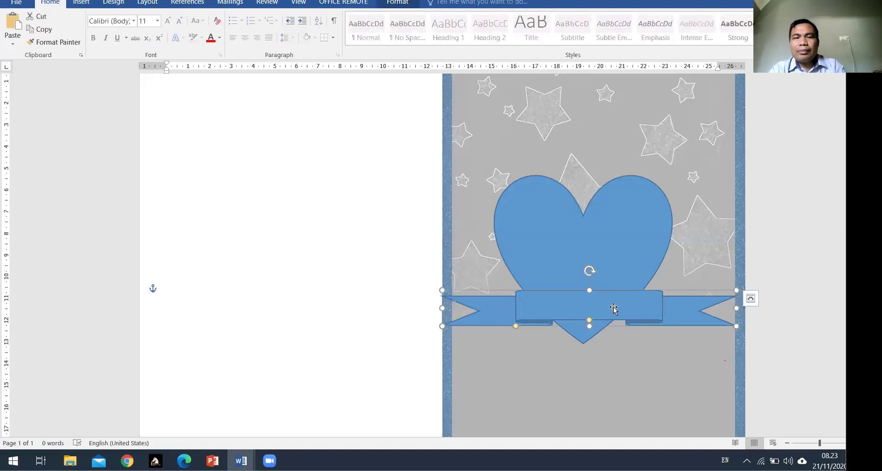
{"action": "left_click", "coordinate": [399, 4]}
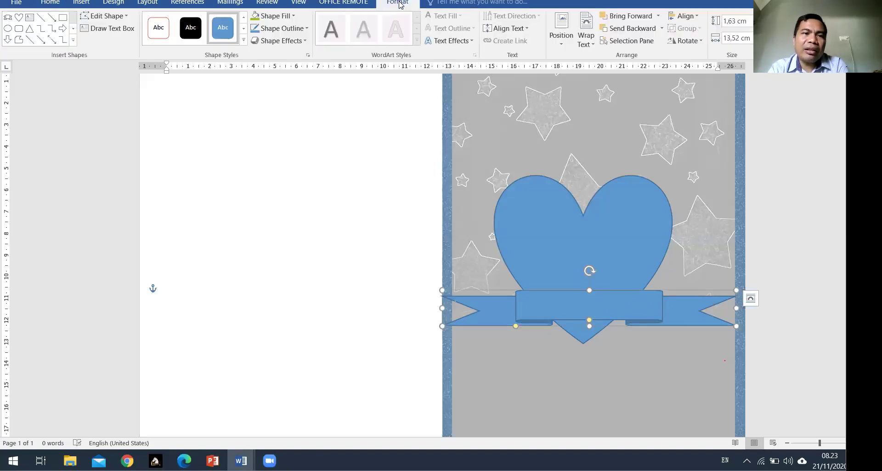
{"action": "left_click", "coordinate": [242, 41]}
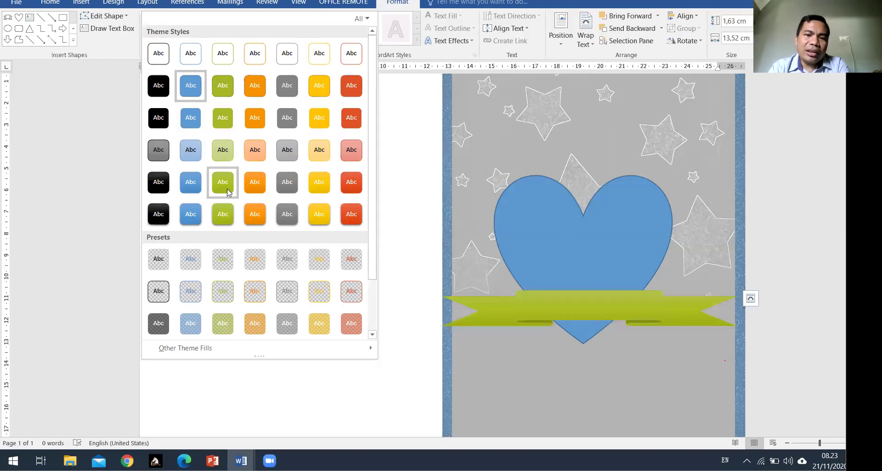
{"action": "left_click", "coordinate": [226, 222]}
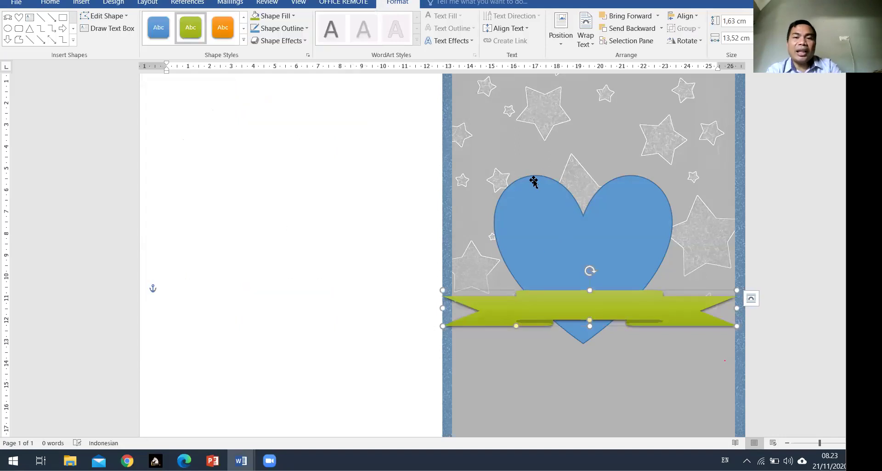
Step: Look through the PowerPoint slides on shape styles, the text box section and inserting a text box
{"action": "key", "text": "alt+Tab"}
{"action": "key", "text": "Right"}
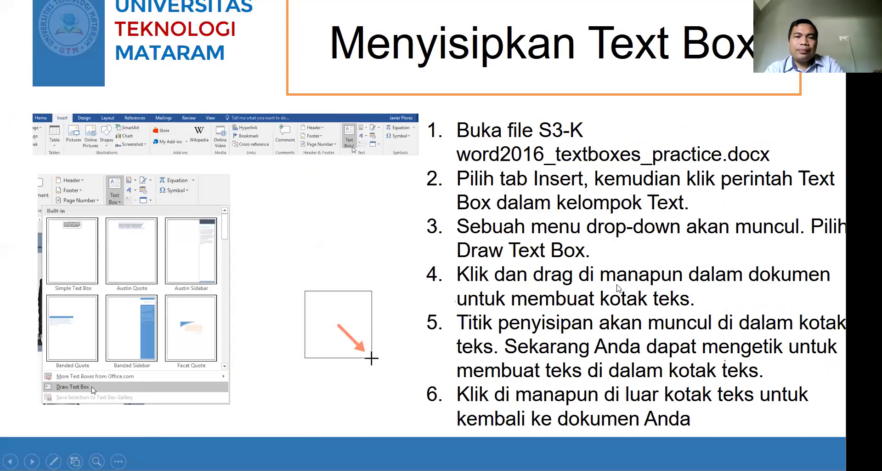
{"action": "key", "text": "Left"}
{"action": "key", "text": "Left"}
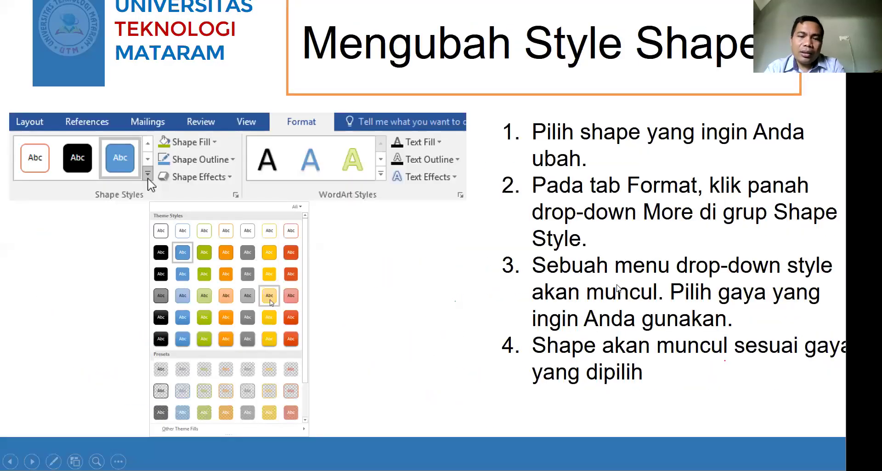
{"action": "key", "text": "Right"}
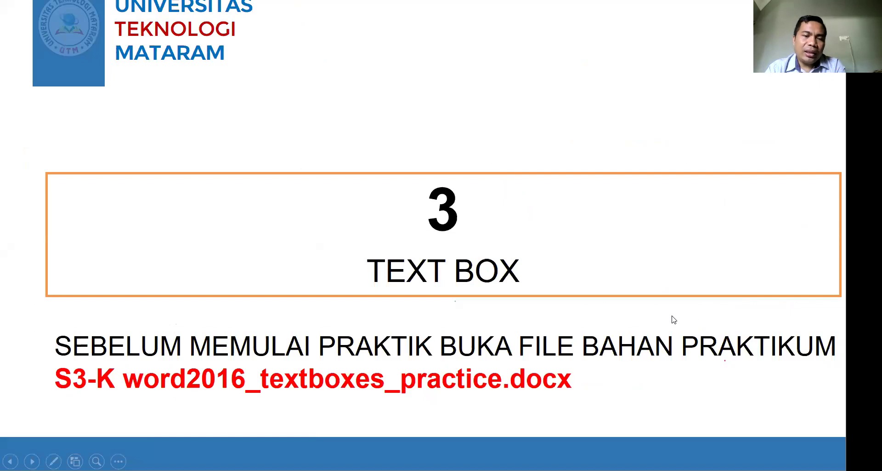
{"action": "key", "text": "Right"}
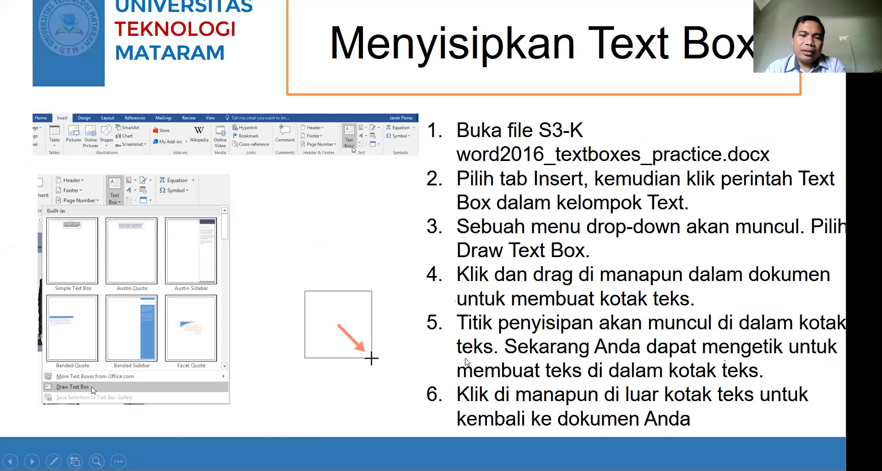
{"action": "key", "text": "Left"}
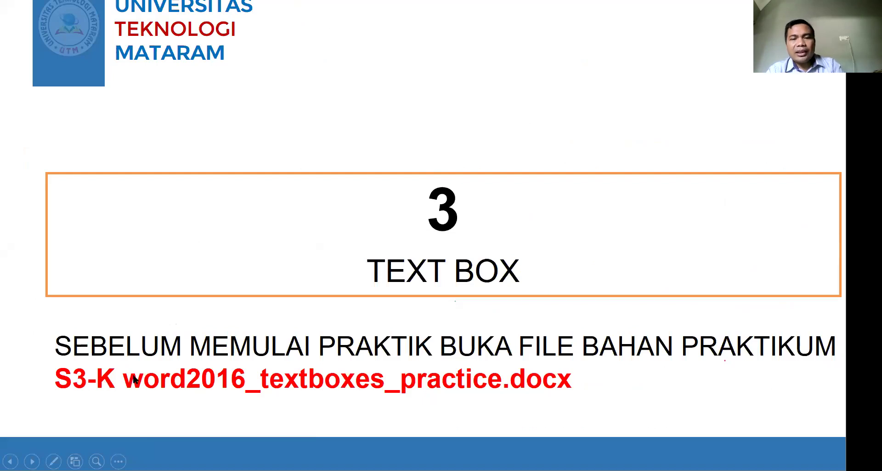
Step: Open S3-K word2016_textboxes_practice.docx for editing from the E-Learning UTM Mataram course page in Chrome
{"action": "key", "text": "alt+Tab"}
{"action": "key", "text": "alt+Tab"}
{"action": "key", "text": "alt+Tab"}
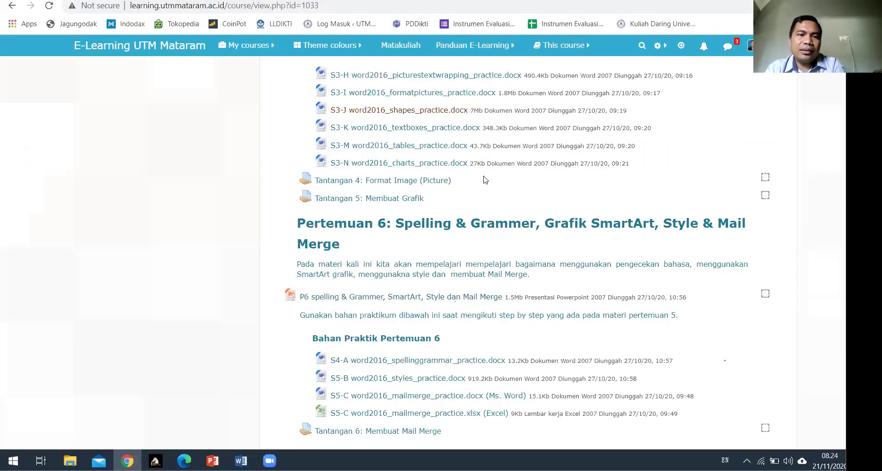
{"action": "left_click", "coordinate": [398, 130]}
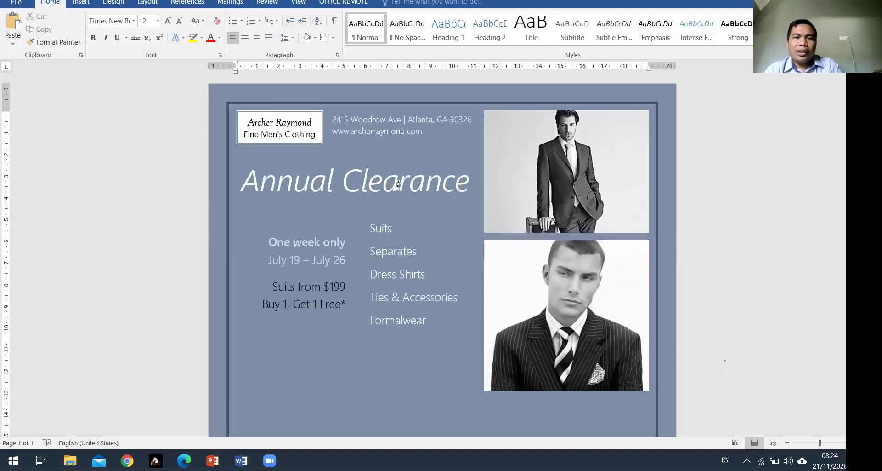
{"action": "scroll", "coordinate": [433, 178], "scroll_direction": "down", "scroll_amount": 5}
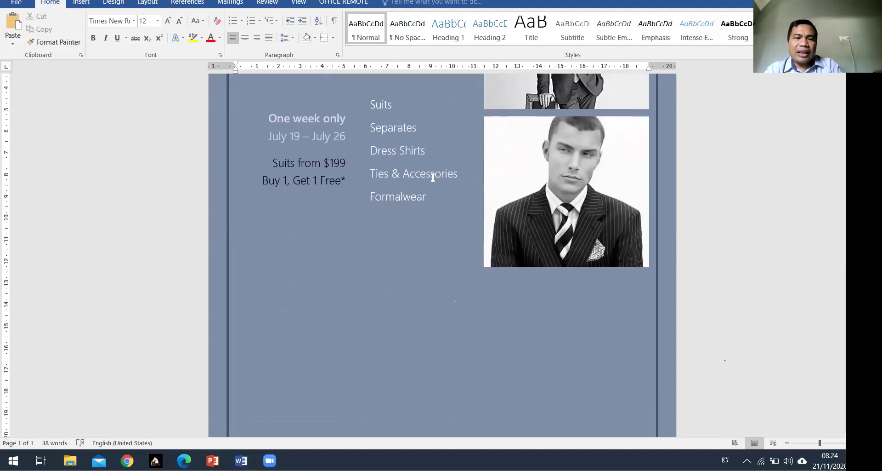
Step: Look over the clearance flyer and the PowerPoint slides on inserting a text box and changing its style
{"action": "scroll", "coordinate": [433, 177], "scroll_direction": "up", "scroll_amount": 5}
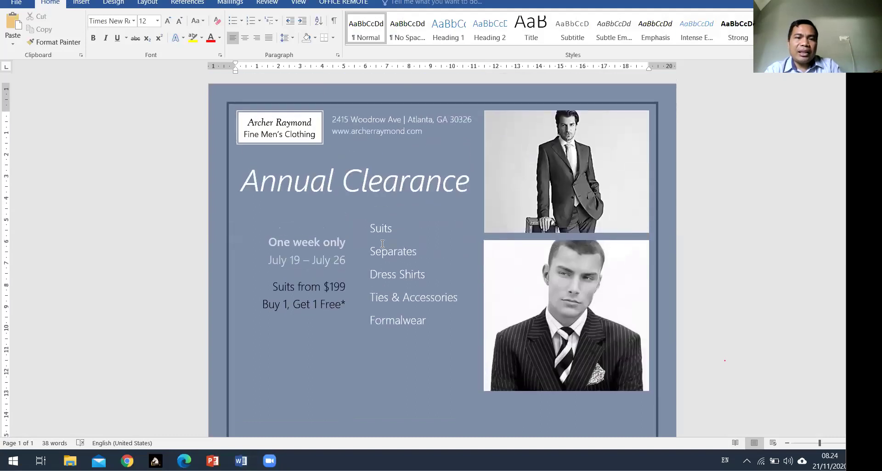
{"action": "scroll", "coordinate": [382, 244], "scroll_direction": "down", "scroll_amount": 1}
{"action": "key", "text": "alt+Tab"}
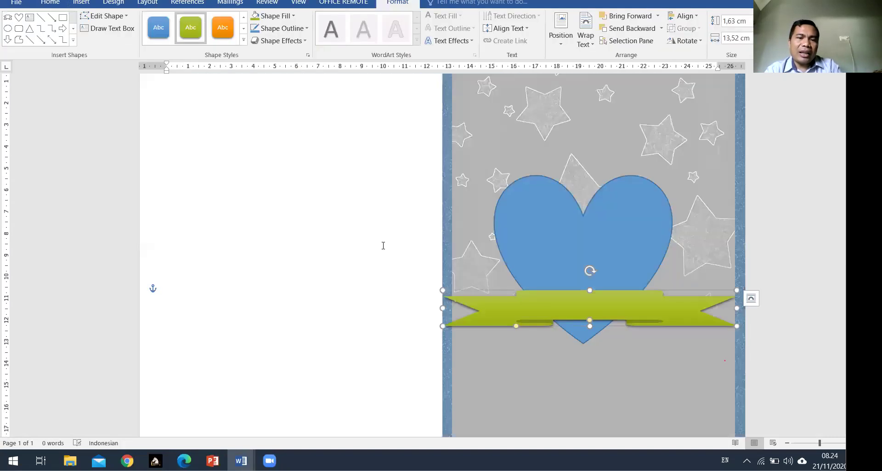
{"action": "key", "text": "alt+Tab"}
{"action": "key", "text": "alt+Tab"}
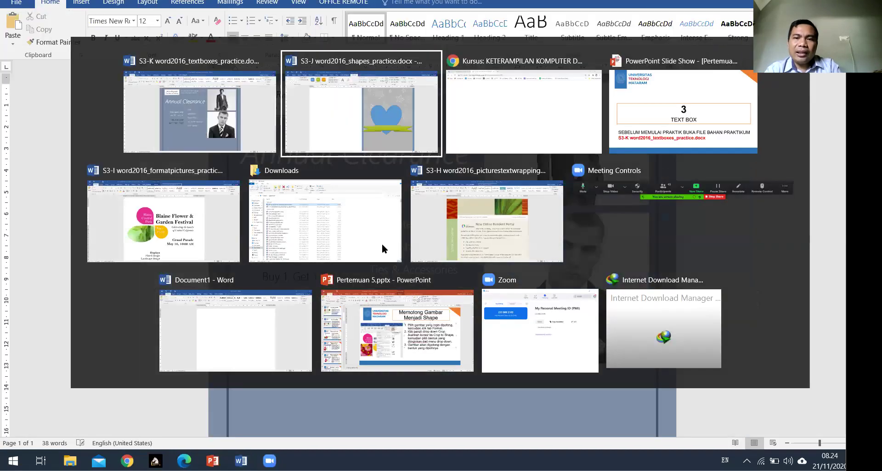
{"action": "key", "text": "alt+Tab"}
{"action": "key", "text": "alt+Tab"}
{"action": "key", "text": "alt+Tab"}
{"action": "key", "text": "Right"}
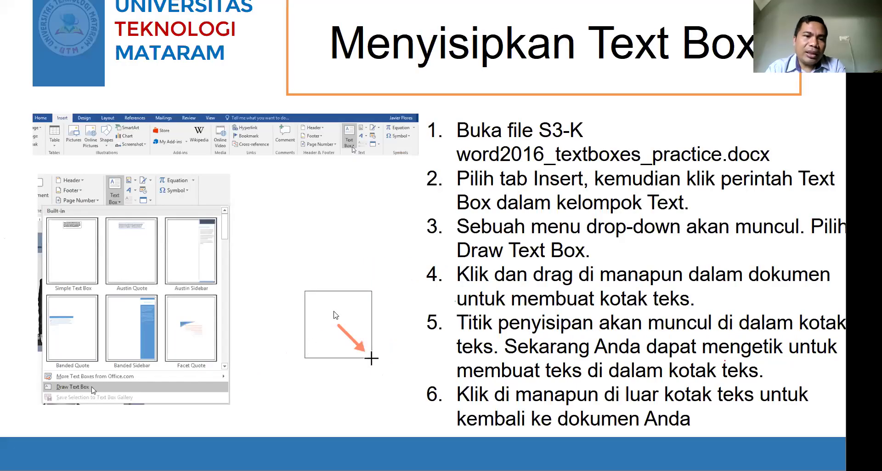
{"action": "left_click", "coordinate": [354, 352]}
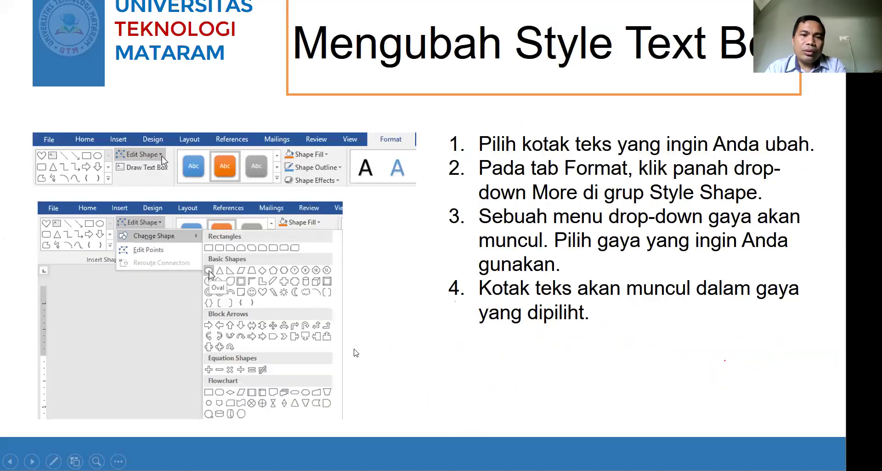
{"action": "left_click", "coordinate": [368, 332]}
{"action": "key", "text": "Left"}
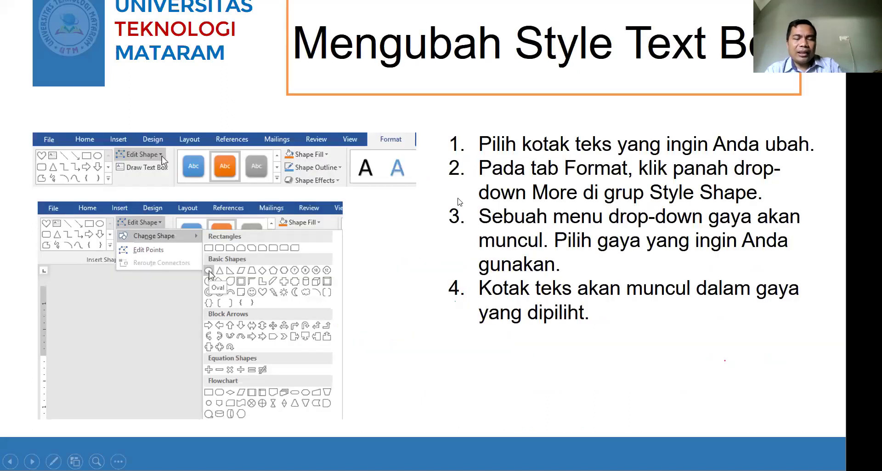
Step: Insert a Simple Text Box in the clearance flyer and place it below the offer text and product list
{"action": "key", "text": "alt+Tab"}
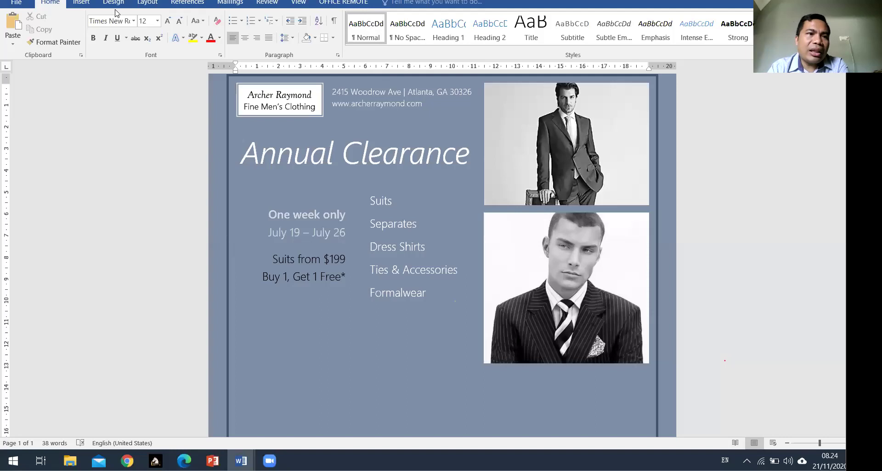
{"action": "left_click", "coordinate": [82, 3]}
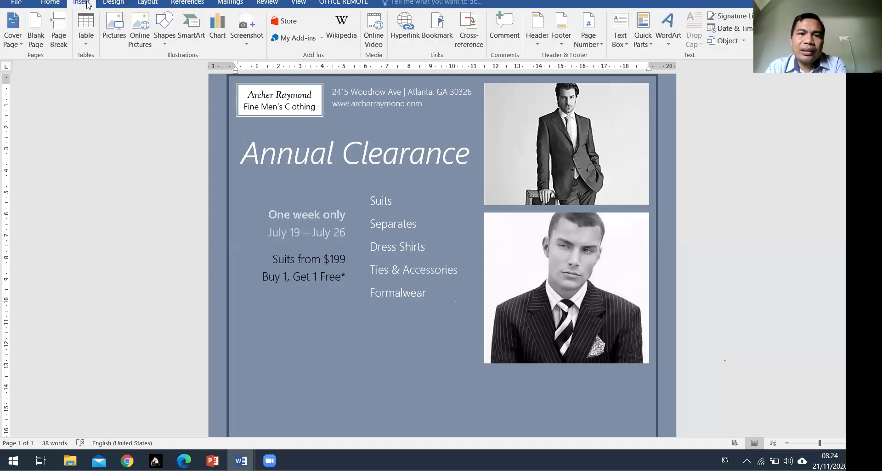
{"action": "left_click", "coordinate": [623, 34]}
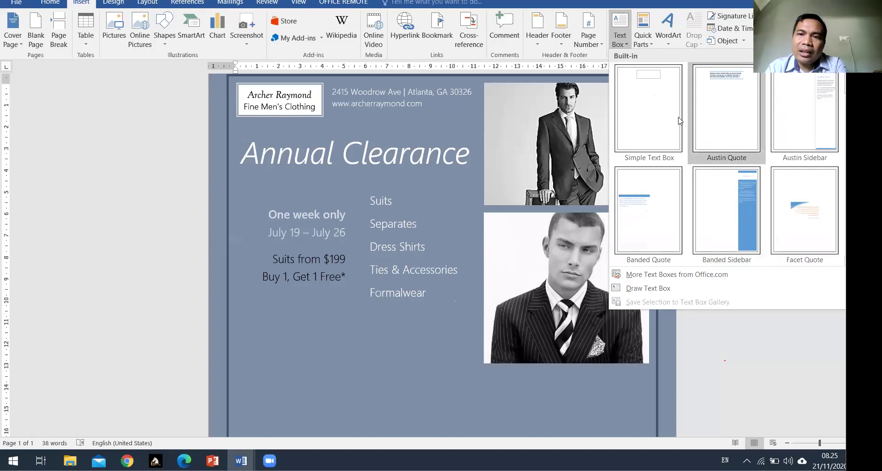
{"action": "left_click", "coordinate": [647, 105]}
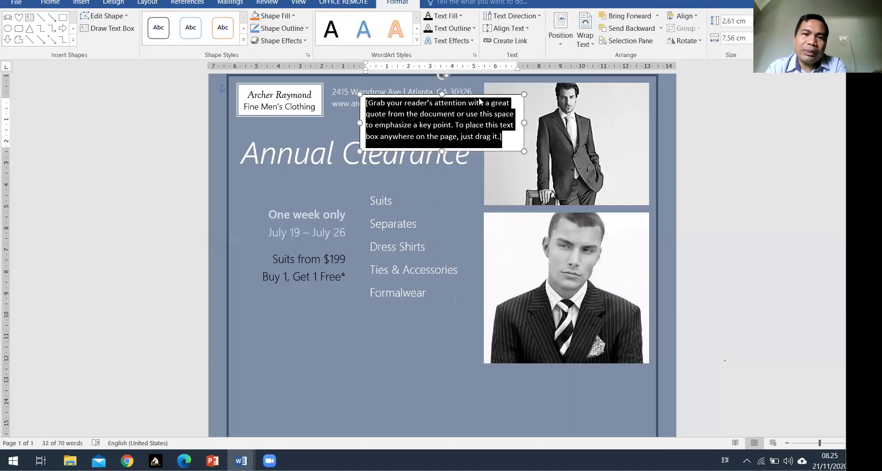
{"action": "left_click_drag", "start_coordinate": [465, 123], "coordinate": [359, 324]}
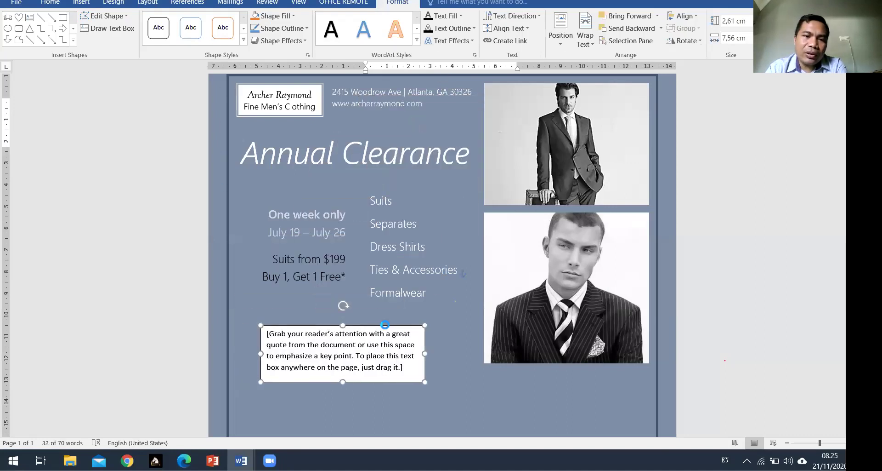
Step: Enlarge the text box to about 4.38 × 9.14 cm and replace its placeholder with the heading "ALAMAT:" and a street name below it
{"action": "scroll", "coordinate": [427, 300], "scroll_direction": "down", "scroll_amount": 3}
{"action": "left_click_drag", "start_coordinate": [426, 300], "coordinate": [460, 338]}
{"action": "left_click", "coordinate": [389, 296]}
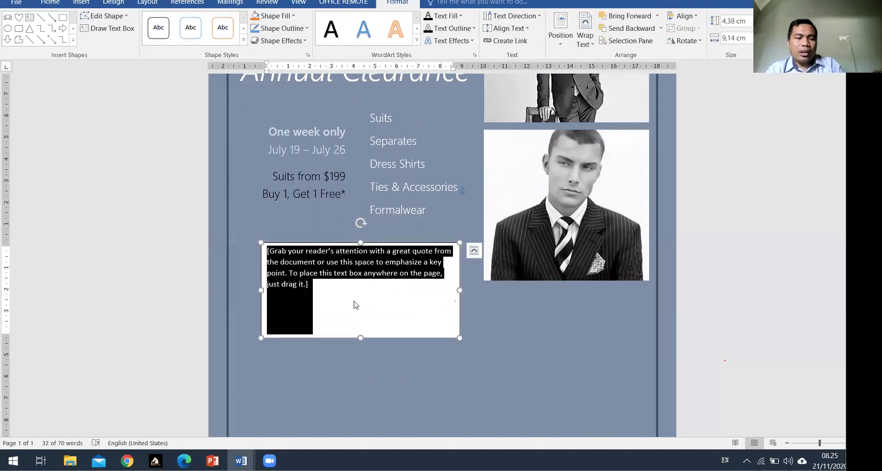
{"action": "type", "text": "ALAMAT: "}
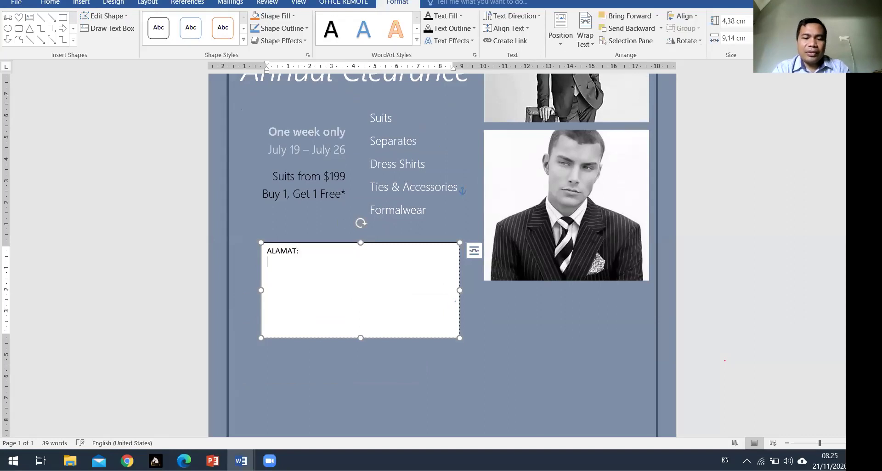
{"action": "type", "text": "Jalan Flamboyan"}
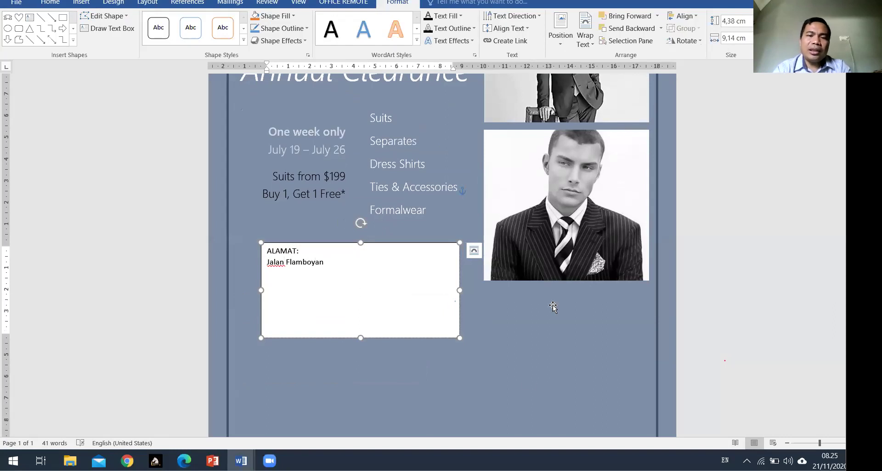
Step: Reduce the address text box's height to about 2.56 cm by raising its lower edge
{"action": "left_click_drag", "start_coordinate": [361, 340], "coordinate": [362, 297]}
{"action": "left_click", "coordinate": [512, 335]}
{"action": "left_click", "coordinate": [460, 285]}
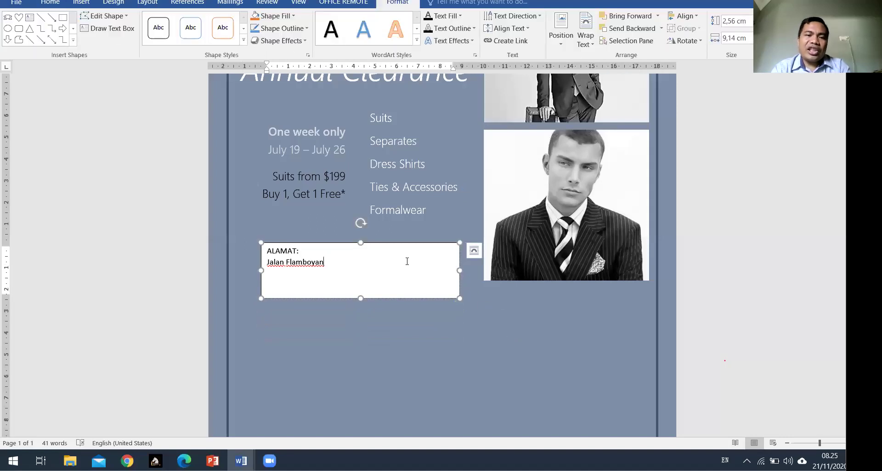
{"action": "scroll", "coordinate": [407, 261], "scroll_direction": "up", "scroll_amount": 3}
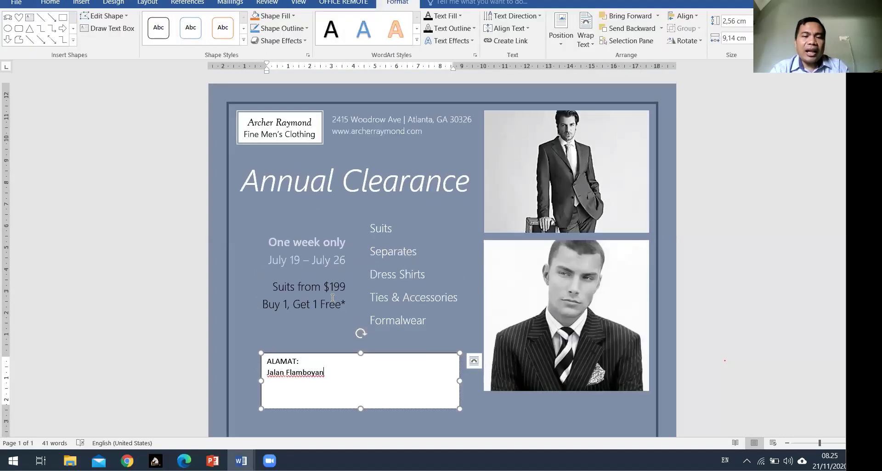
{"action": "scroll", "coordinate": [332, 298], "scroll_direction": "down", "scroll_amount": 1}
Step: Switch to S3-J word2016_shapes_practice.docx and bring the green ribbon banner into close view
{"action": "key", "text": "alt+Tab"}
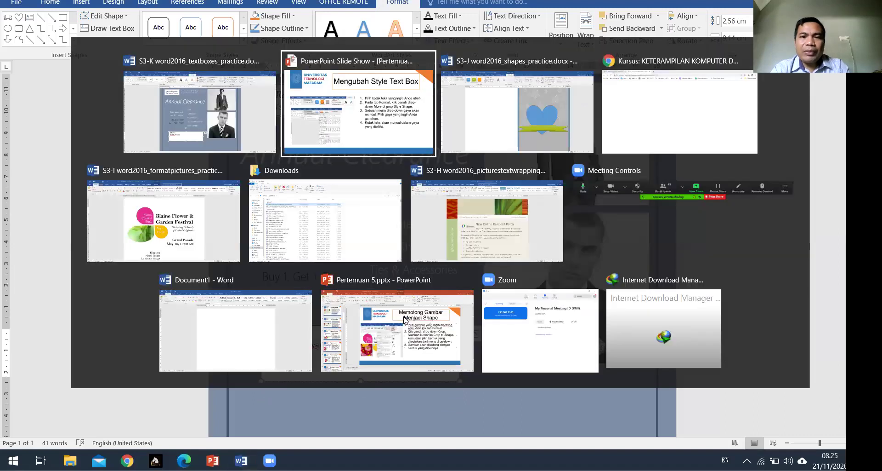
{"action": "key", "text": "alt+Tab"}
{"action": "left_click", "coordinate": [565, 300]}
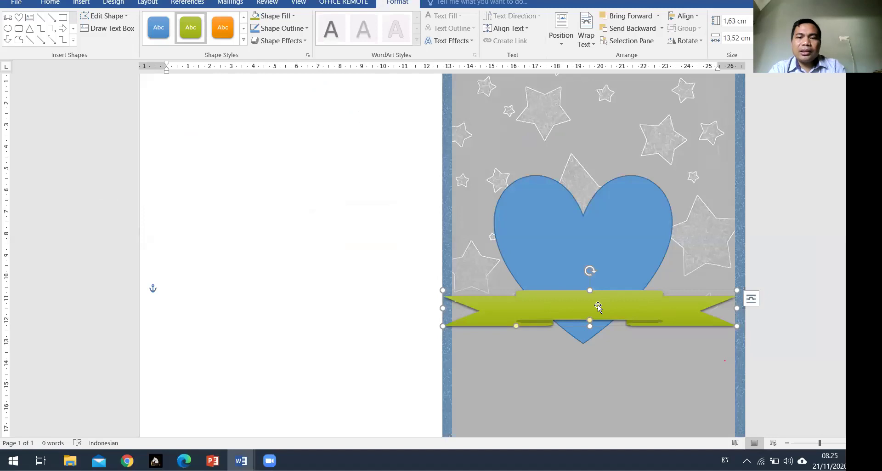
{"action": "scroll", "coordinate": [595, 307], "scroll_direction": "up", "scroll_amount": 4}
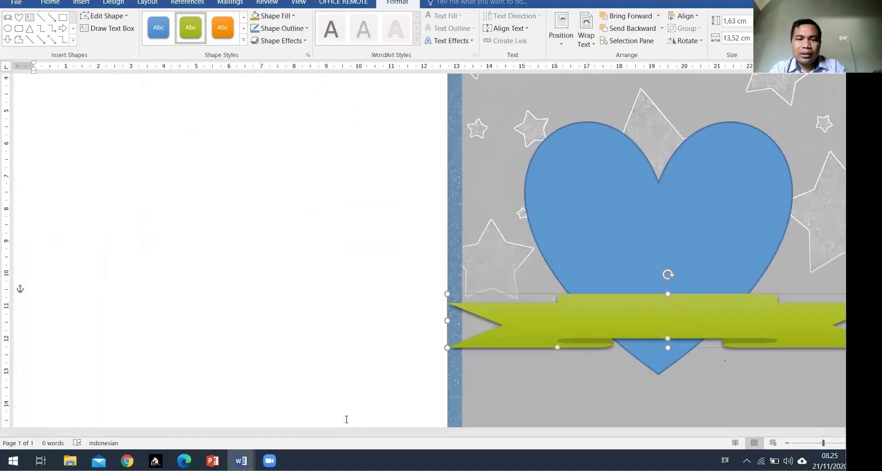
{"action": "scroll", "coordinate": [355, 449], "scroll_direction": "right", "scroll_amount": 2}
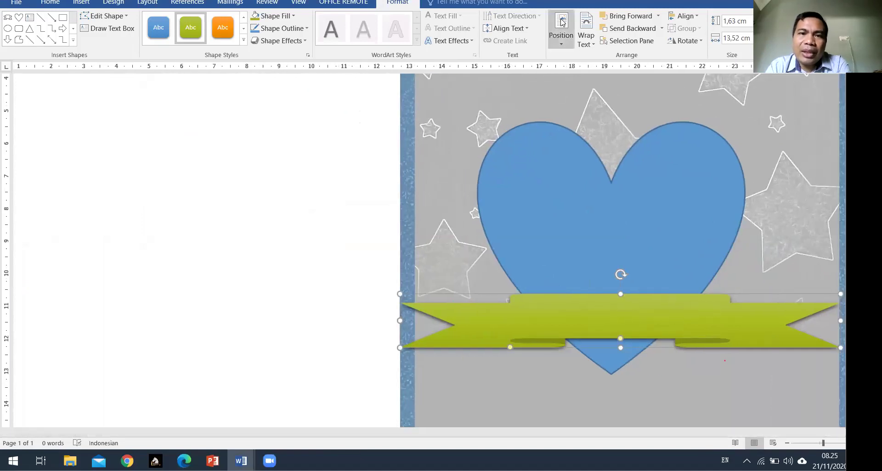
Step: Insert a Simple Text Box over the ribbon banner and replace its placeholder text with "BHINNEKA TUNGGAL IKA"
{"action": "left_click", "coordinate": [75, 3]}
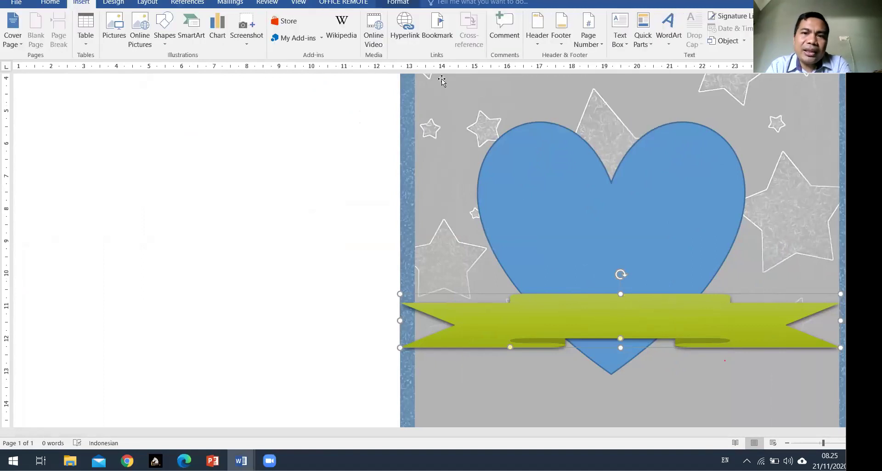
{"action": "left_click", "coordinate": [617, 19]}
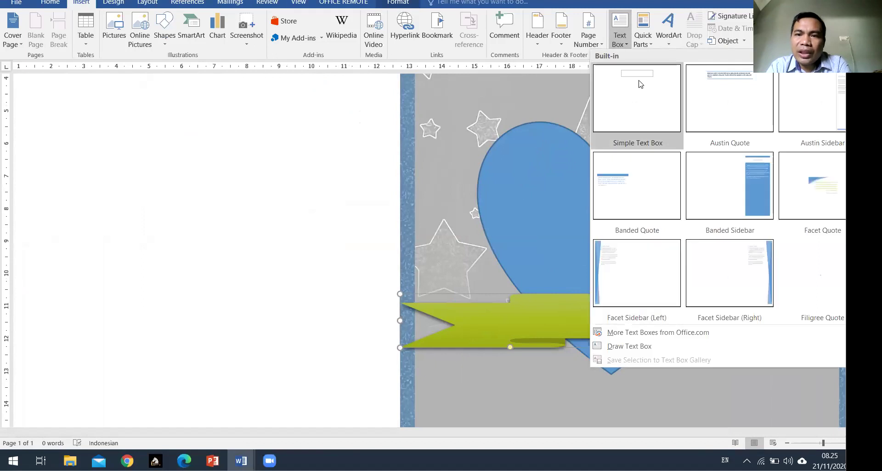
{"action": "left_click", "coordinate": [640, 244]}
{"action": "mouse_move", "coordinate": [548, 299]}
{"action": "left_mouse_down"}
{"action": "mouse_move", "coordinate": [645, 293]}
{"action": "mouse_move", "coordinate": [625, 291]}
{"action": "mouse_move", "coordinate": [652, 299]}
{"action": "mouse_move", "coordinate": [649, 286]}
{"action": "left_mouse_up"}
{"action": "left_click", "coordinate": [648, 314]}
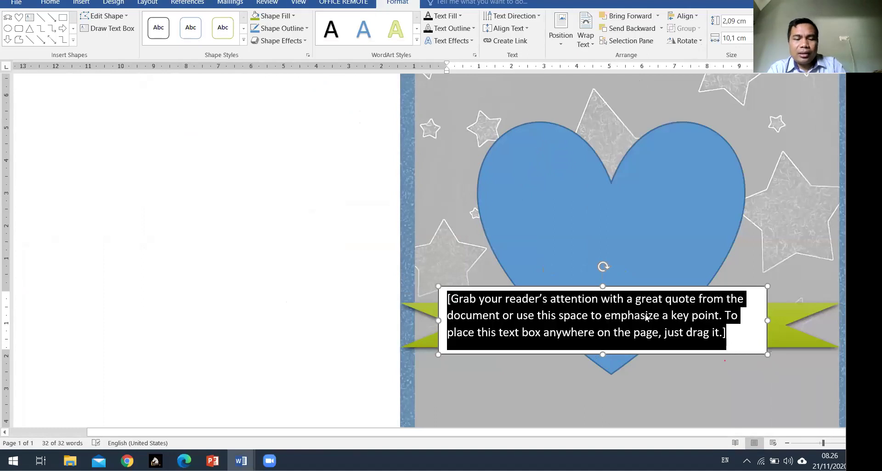
{"action": "type", "text": "BHINNEKA TUNGGAL IKA"}
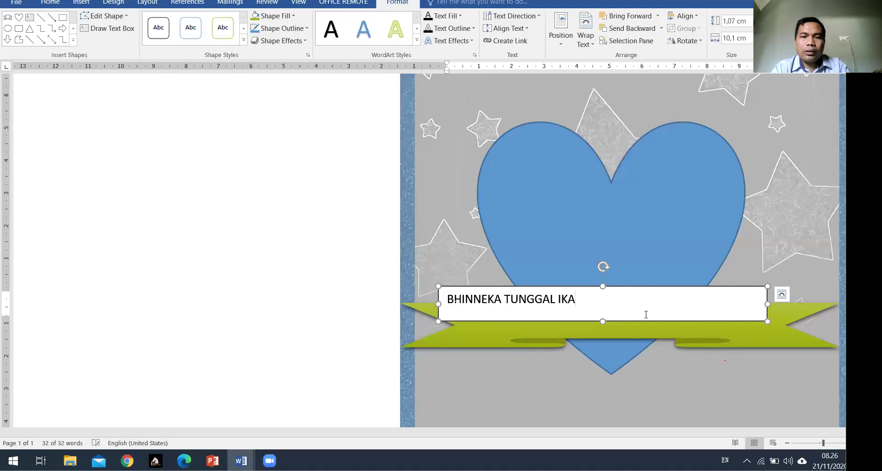
Step: Centre the "BHINNEKA TUNGGAL IKA" text within its text box
{"action": "left_click", "coordinate": [611, 218]}
{"action": "left_click", "coordinate": [536, 298]}
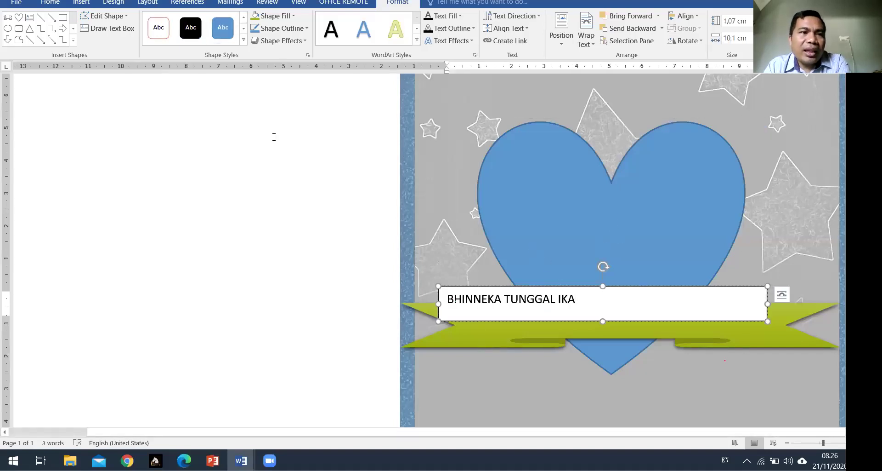
{"action": "left_click", "coordinate": [48, 4]}
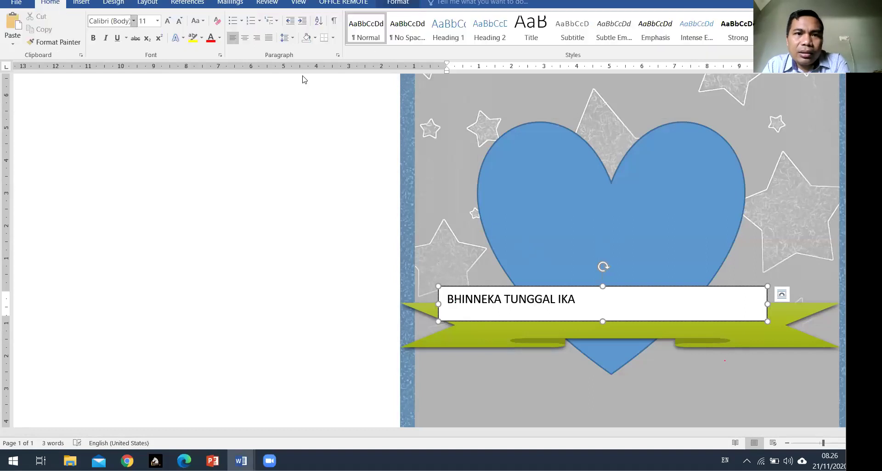
{"action": "left_click", "coordinate": [245, 38]}
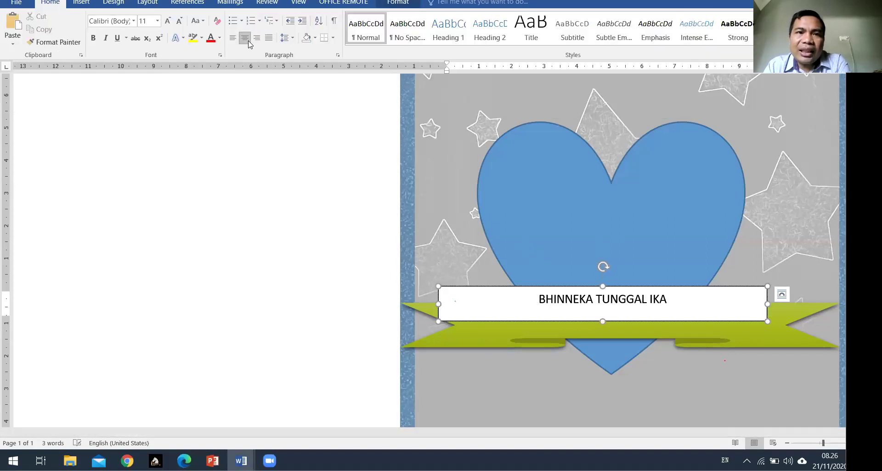
Step: Set the text box to No Fill and No Outline, and move it down onto the middle of the ribbon banner
{"action": "left_click", "coordinate": [398, 2]}
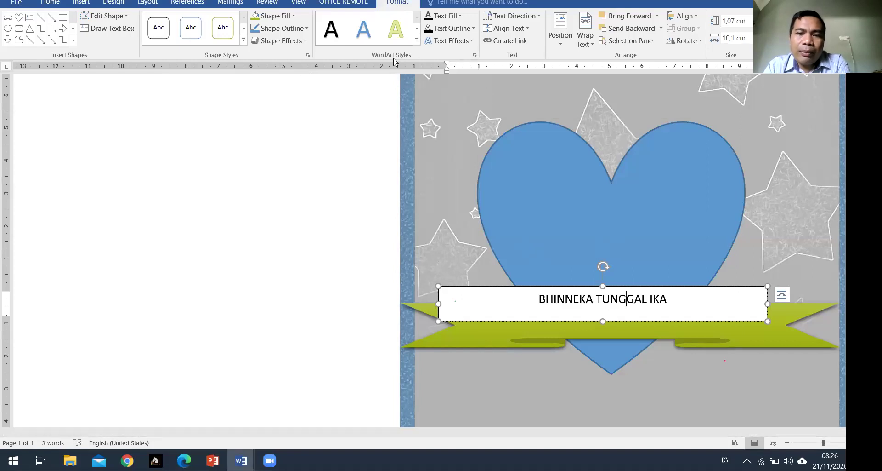
{"action": "left_click", "coordinate": [294, 16]}
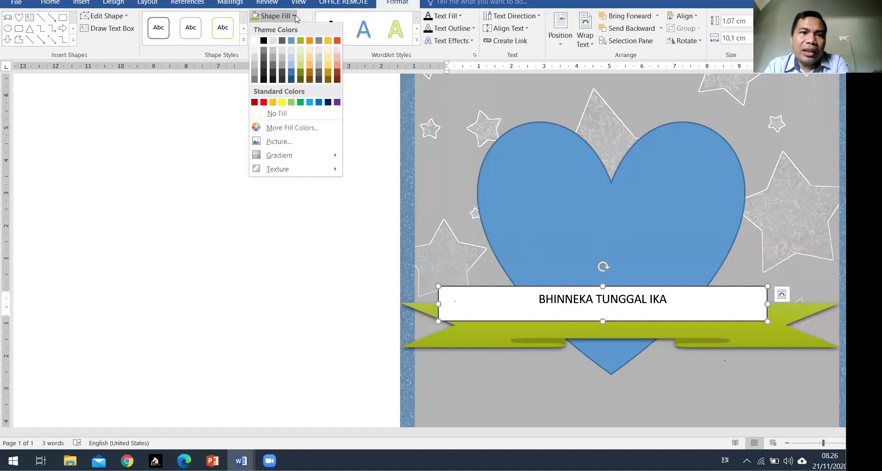
{"action": "left_click", "coordinate": [286, 114]}
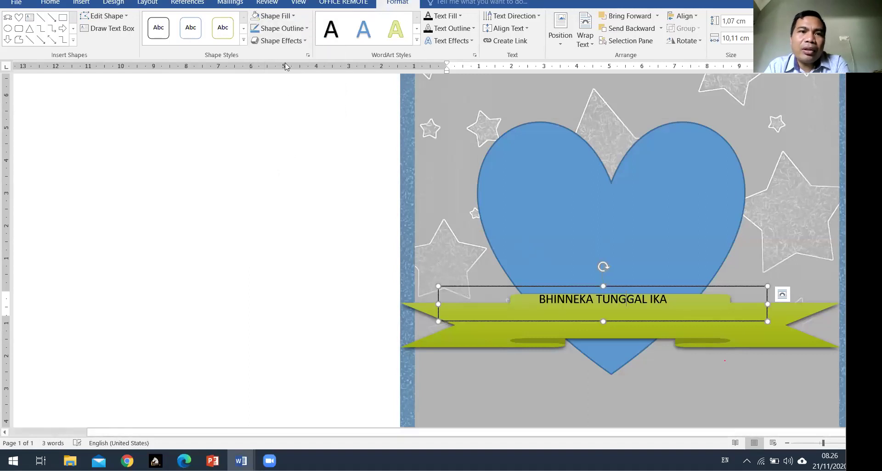
{"action": "left_click", "coordinate": [306, 29]}
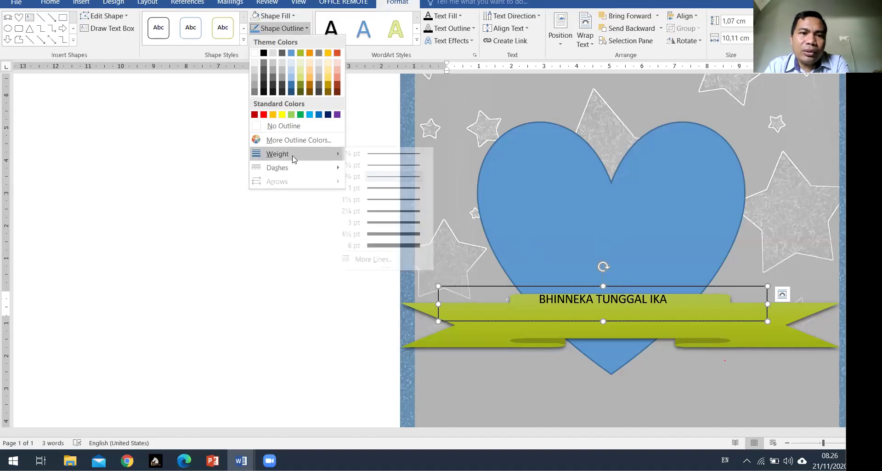
{"action": "left_click", "coordinate": [301, 125]}
{"action": "left_click_drag", "start_coordinate": [651, 322], "coordinate": [655, 338]}
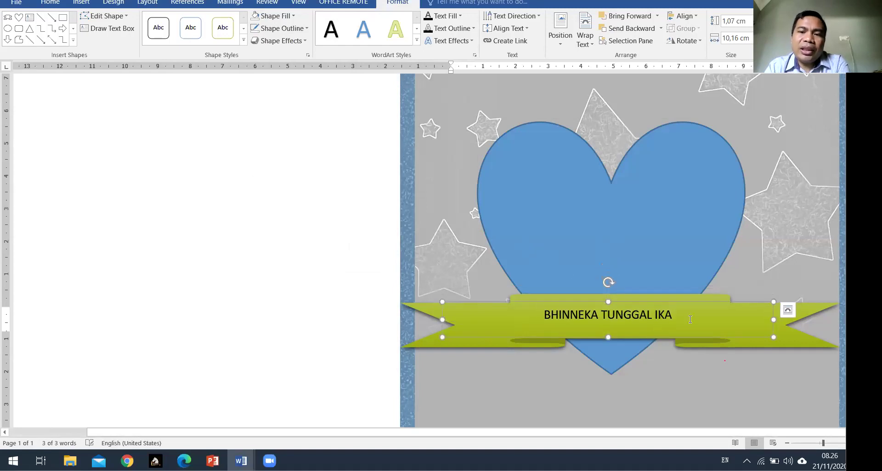
Step: Delete the "BHINNEKA TUNGGAL IKA" text box from the ribbon banner
{"action": "left_click", "coordinate": [693, 304]}
{"action": "key", "text": "Delete"}
Step: Insert a Simple Text Box, place it over the green ribbon banner and replace its placeholder text with "BHINNEKA TUNGGAL IKA"
{"action": "left_click", "coordinate": [629, 317]}
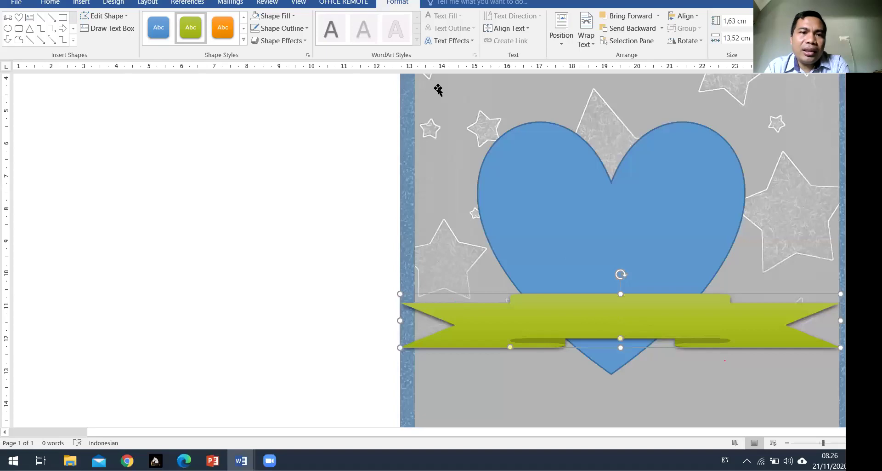
{"action": "left_click", "coordinate": [81, 4]}
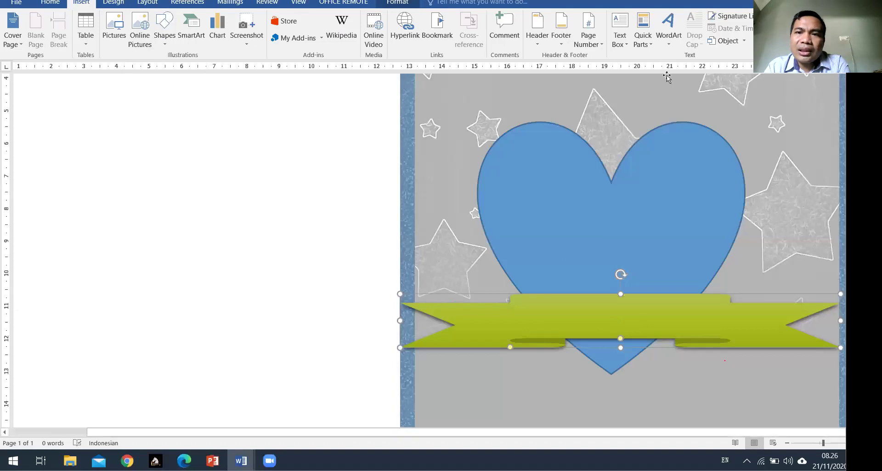
{"action": "left_click", "coordinate": [624, 26]}
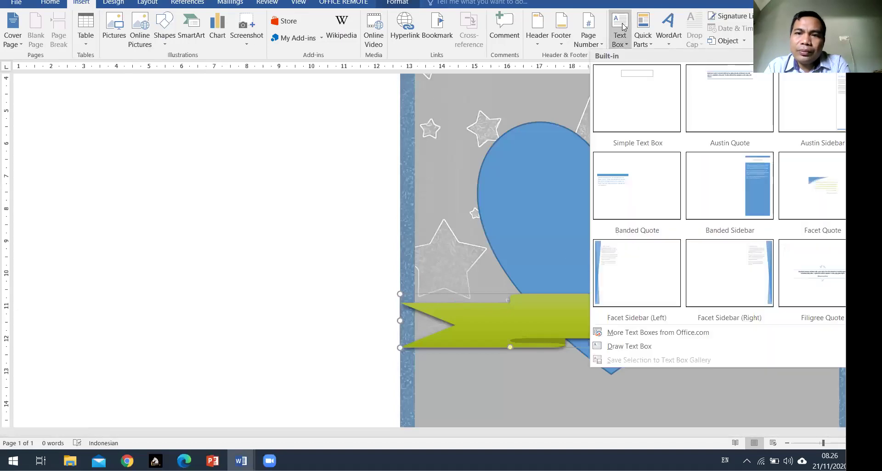
{"action": "left_click", "coordinate": [627, 89]}
{"action": "left_click_drag", "start_coordinate": [479, 301], "coordinate": [718, 290]}
{"action": "left_click", "coordinate": [678, 312]}
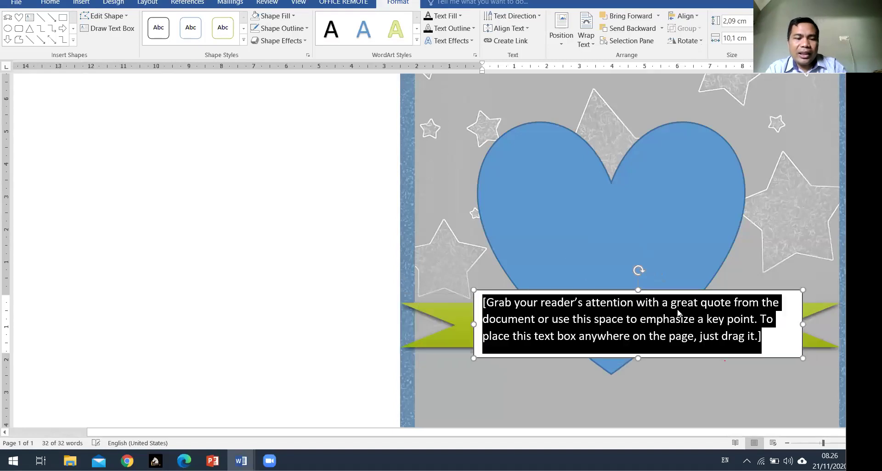
{"action": "type", "text": "BHINNEKA TUN"}
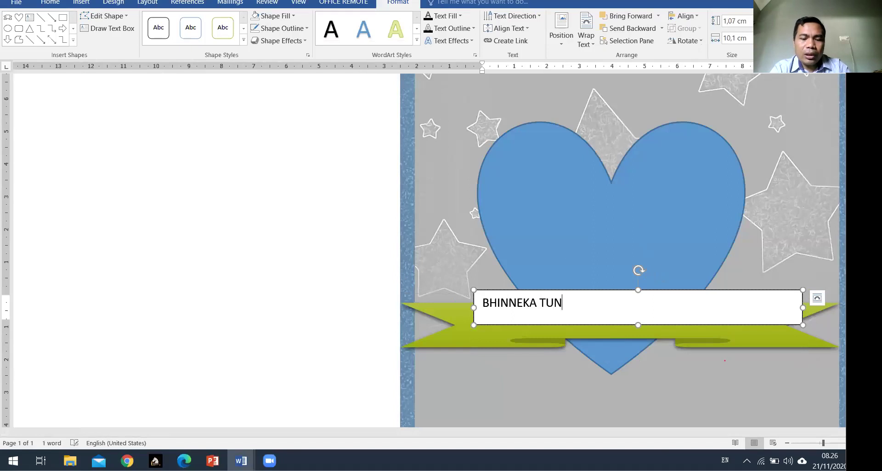
{"action": "type", "text": "GGAL IKA"}
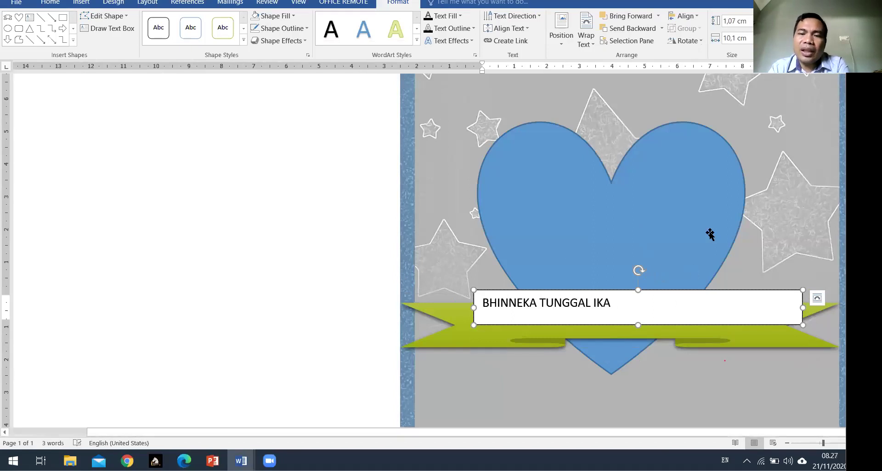
Step: Move the new text box slightly down onto the ribbon banner and set it to No Fill and No Outline
{"action": "left_click", "coordinate": [709, 233]}
{"action": "left_click", "coordinate": [790, 295]}
{"action": "left_click", "coordinate": [759, 290]}
{"action": "left_click_drag", "start_coordinate": [697, 301], "coordinate": [705, 308]}
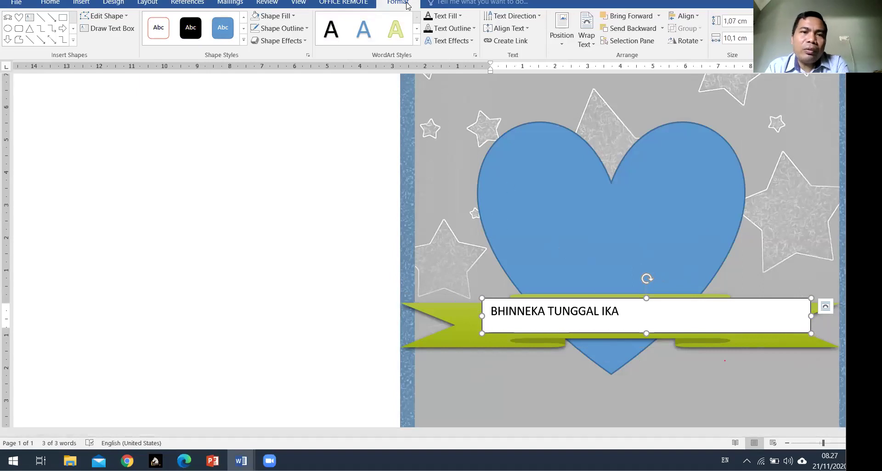
{"action": "left_click", "coordinate": [294, 17]}
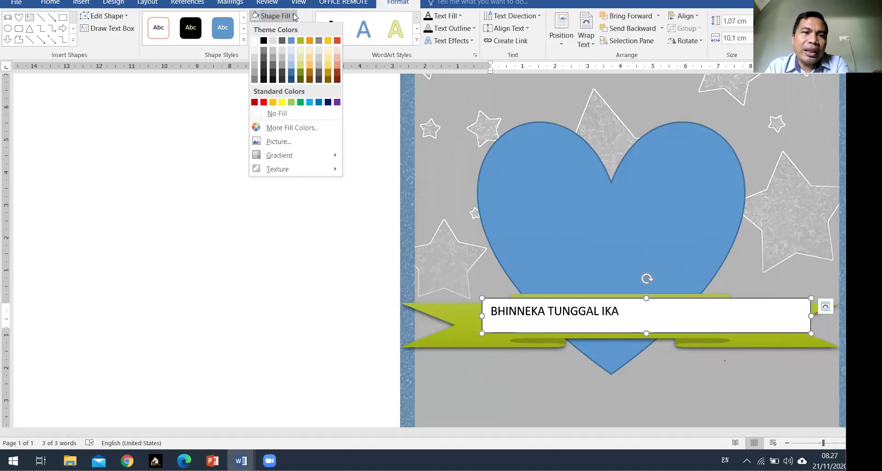
{"action": "left_click", "coordinate": [283, 115]}
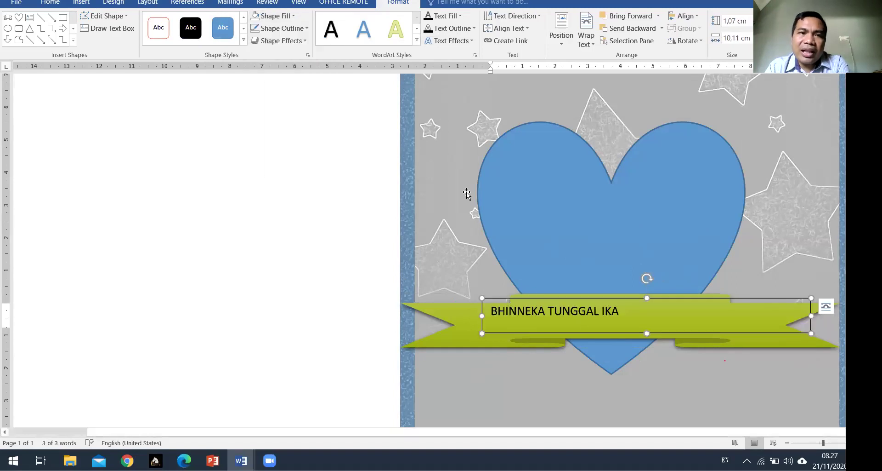
{"action": "left_click", "coordinate": [304, 29]}
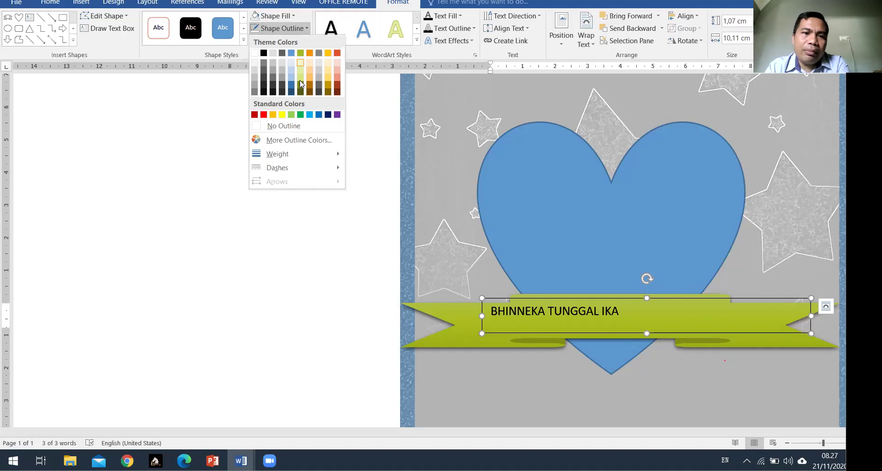
{"action": "left_click", "coordinate": [283, 126]}
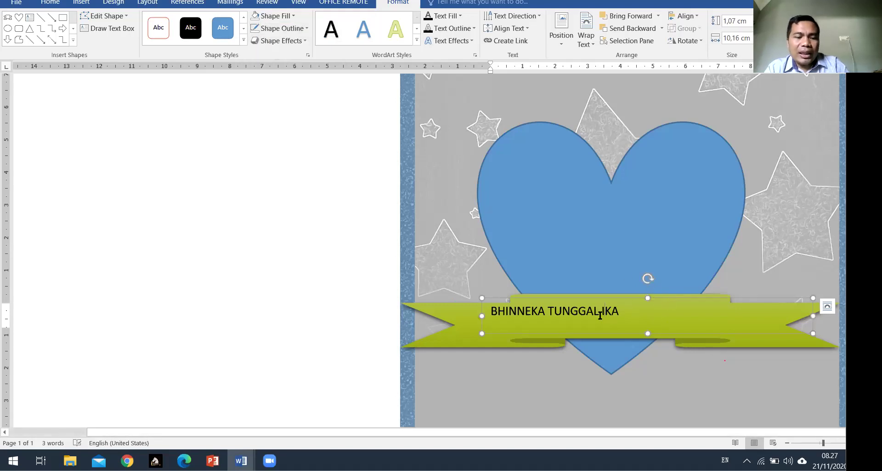
Step: Set the "BHINNEKA TUNGGAL IKA" text to the Renfrew font
{"action": "triple_click", "coordinate": [600, 315]}
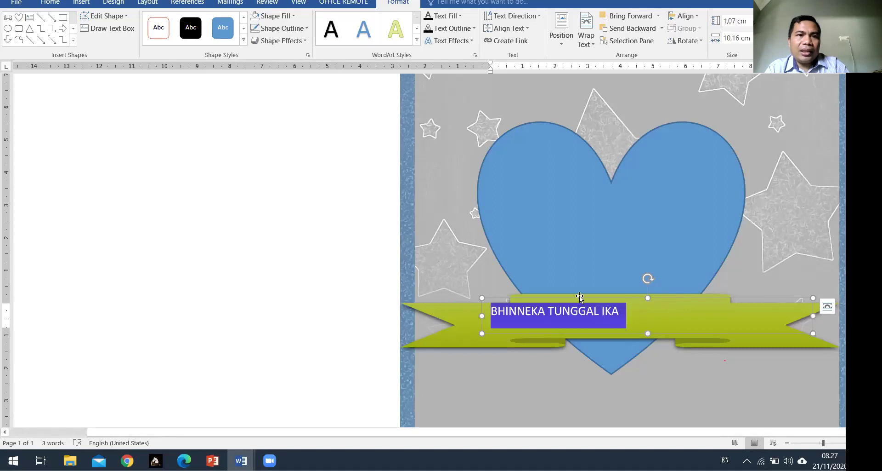
{"action": "left_click", "coordinate": [44, 4]}
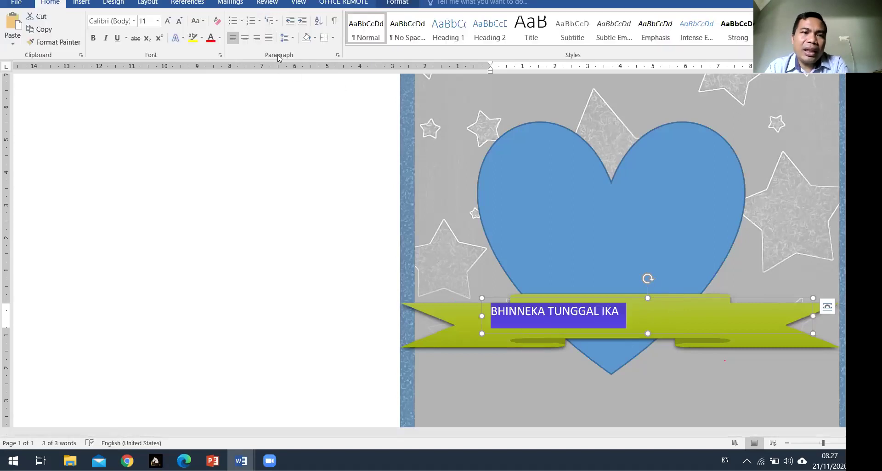
{"action": "left_click", "coordinate": [134, 21]}
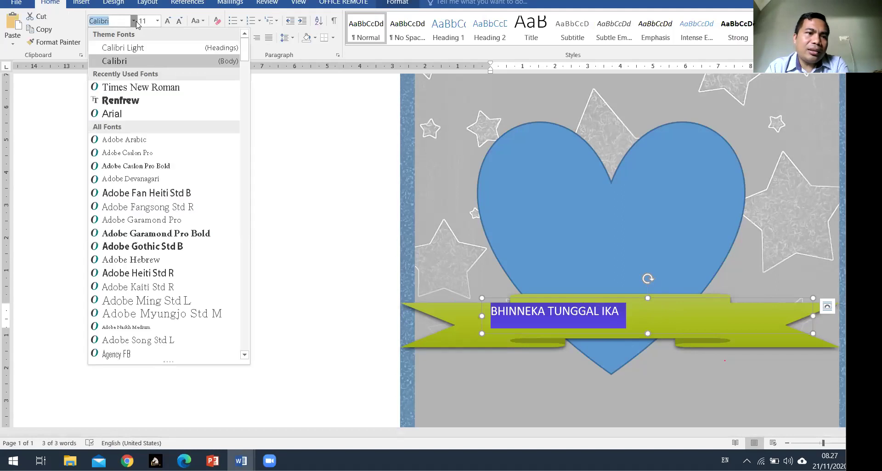
{"action": "left_click", "coordinate": [138, 101]}
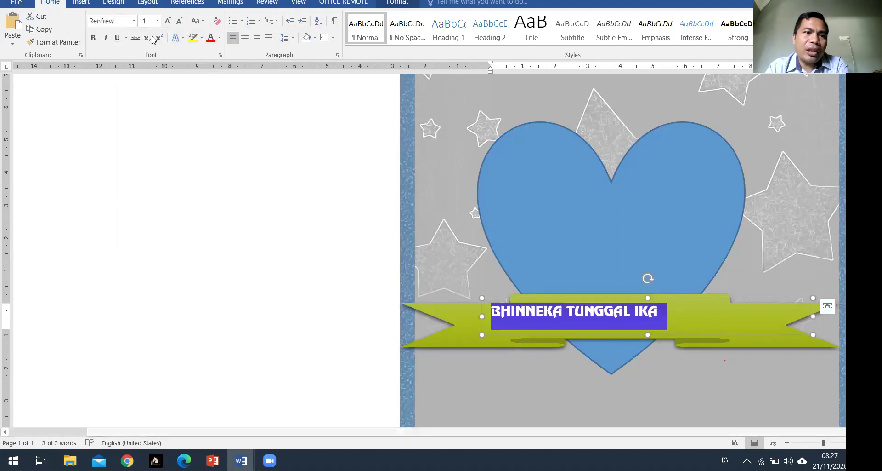
Step: Try font size 18 on the banner text, step it down and up through other sizes, and settle on 12
{"action": "left_click", "coordinate": [157, 21]}
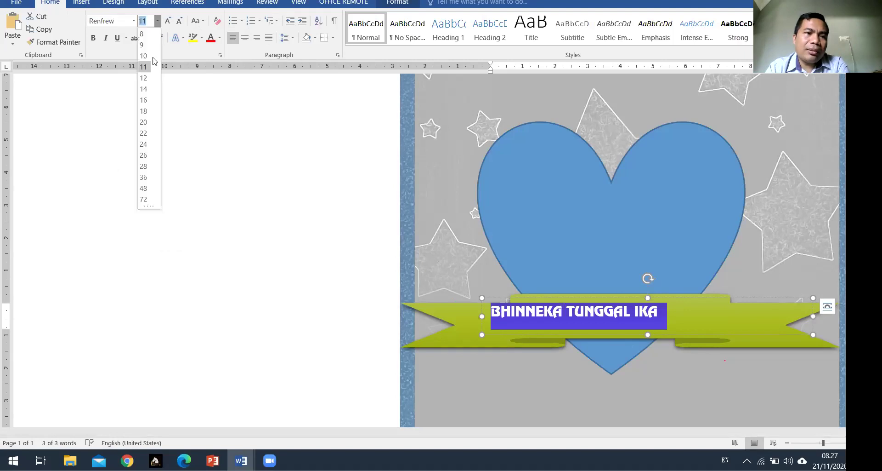
{"action": "left_click", "coordinate": [144, 112]}
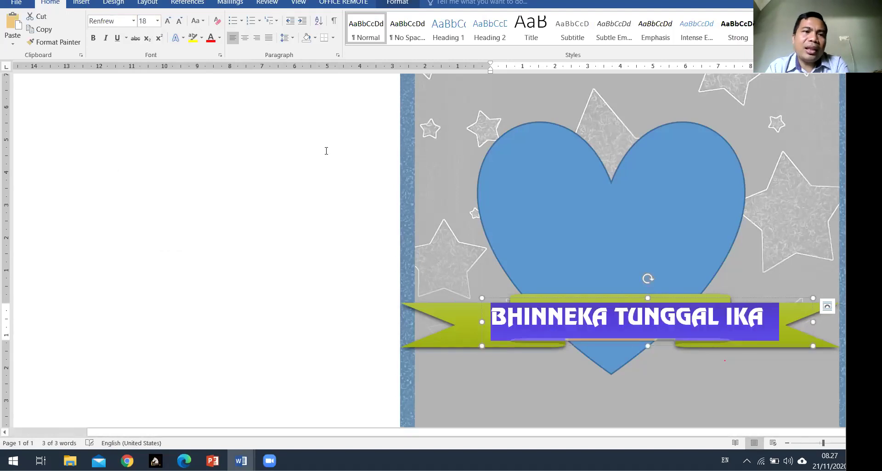
{"action": "left_click", "coordinate": [179, 24]}
{"action": "left_click", "coordinate": [179, 24]}
{"action": "left_click", "coordinate": [179, 24]}
{"action": "left_click", "coordinate": [179, 23]}
{"action": "left_click", "coordinate": [179, 24]}
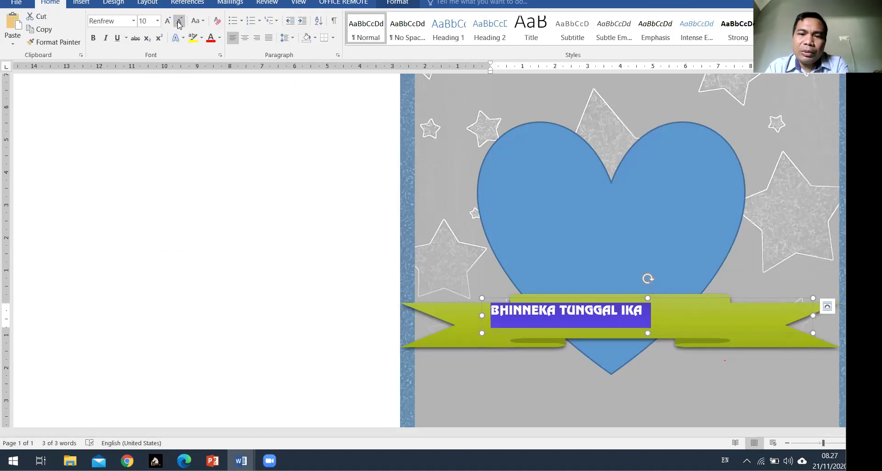
{"action": "left_click", "coordinate": [167, 21]}
{"action": "left_click", "coordinate": [167, 22]}
{"action": "left_click", "coordinate": [167, 22]}
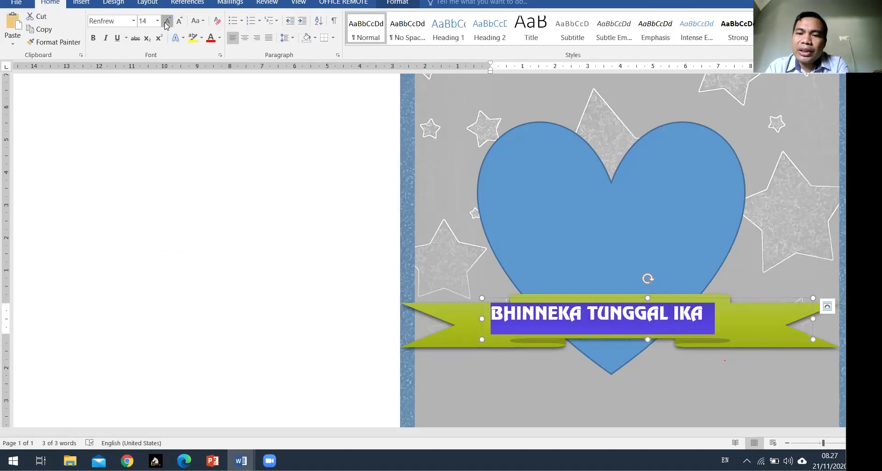
{"action": "left_click", "coordinate": [167, 22]}
{"action": "left_click", "coordinate": [167, 22]}
{"action": "left_click", "coordinate": [179, 22]}
{"action": "left_click", "coordinate": [179, 22]}
{"action": "left_click", "coordinate": [179, 21]}
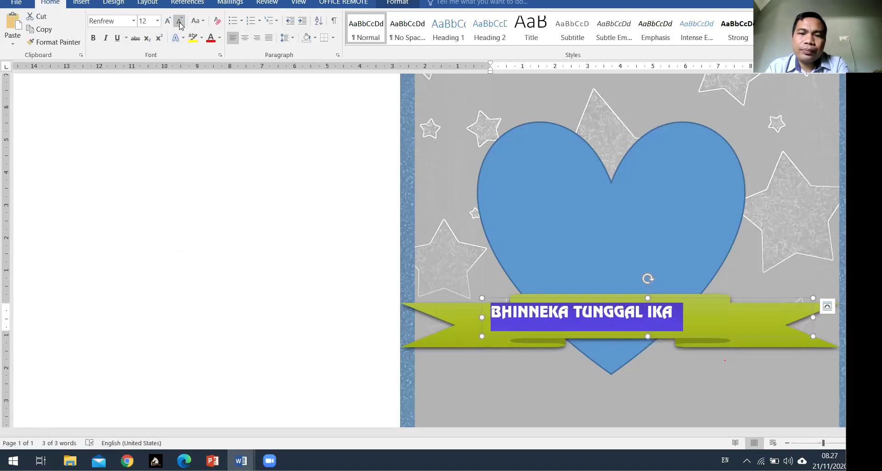
{"action": "left_click", "coordinate": [209, 218]}
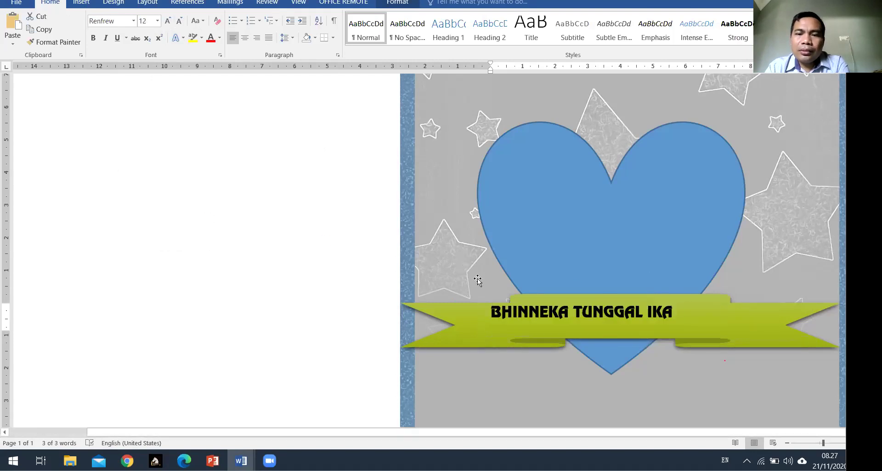
Step: Centre the banner text in its box and narrow the box so the text sits mid-ribbon
{"action": "left_click", "coordinate": [644, 322]}
{"action": "left_click", "coordinate": [656, 299]}
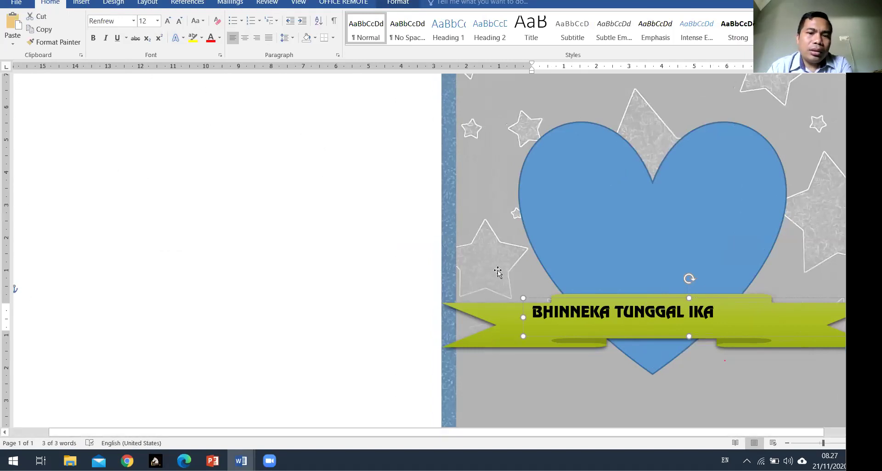
{"action": "left_click", "coordinate": [245, 37]}
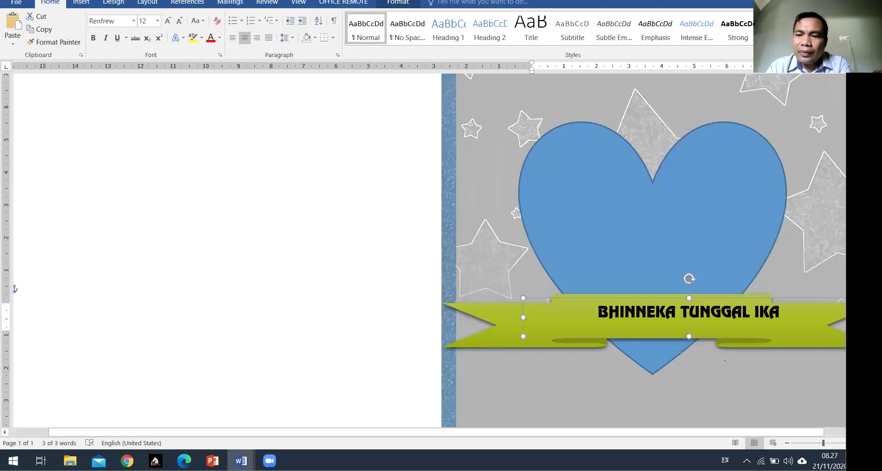
{"action": "left_click_drag", "start_coordinate": [845, 317], "coordinate": [804, 312]}
{"action": "left_click", "coordinate": [787, 253]}
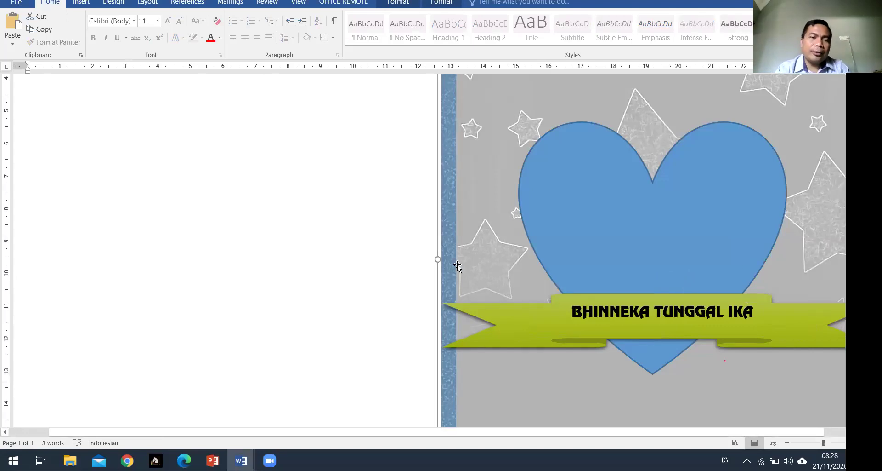
Step: Switch to the PowerPoint slide show and advance to the section slide on tables
{"action": "key", "text": "alt+Tab"}
{"action": "key", "text": "alt+Tab"}
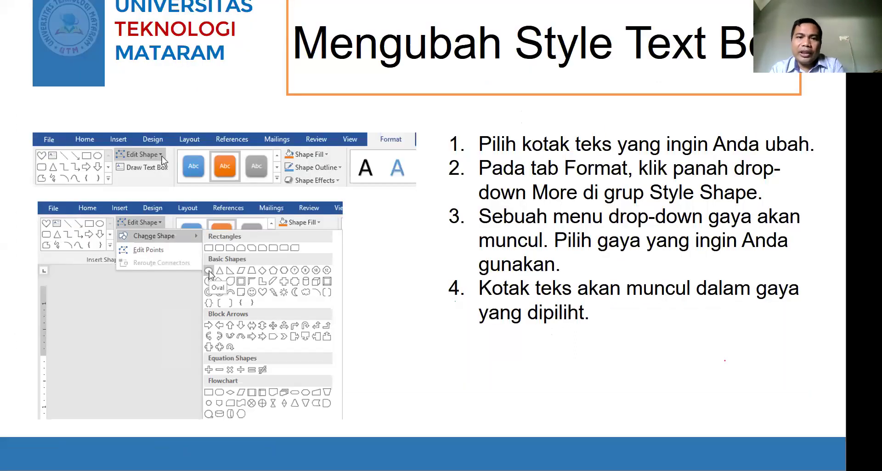
{"action": "left_click", "coordinate": [510, 223]}
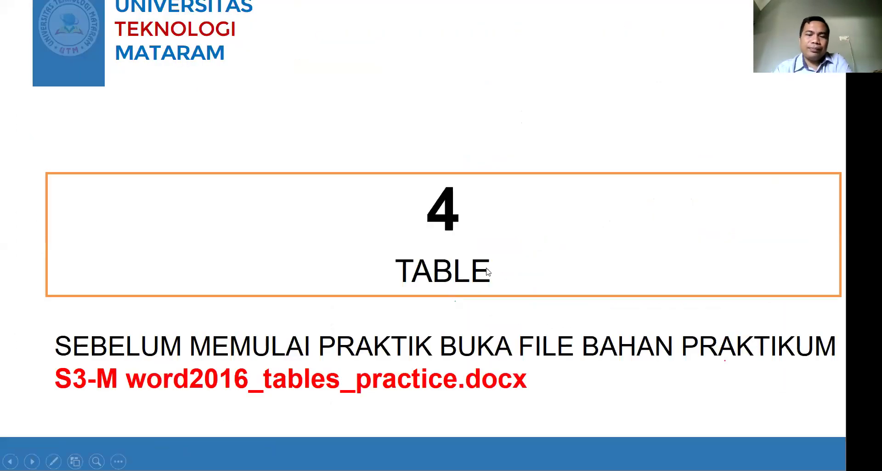
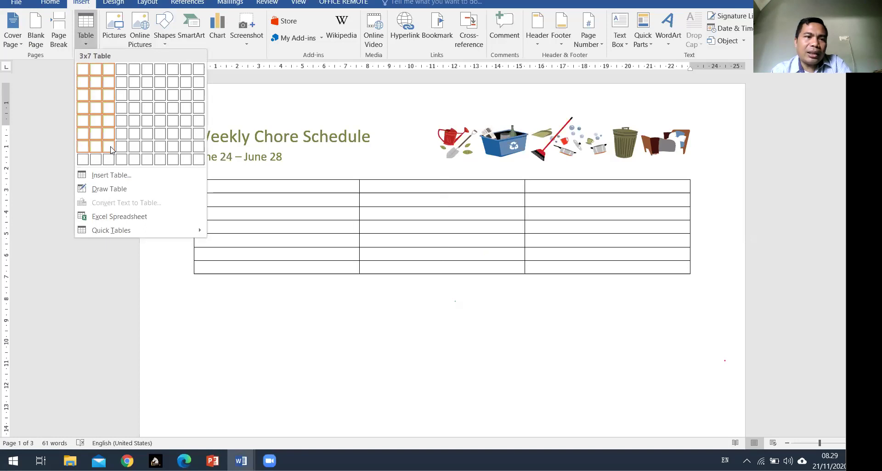
Step: Insert a table of seven columns and seven rows below the "June 24 – June 28" heading
{"action": "left_click", "coordinate": [163, 151]}
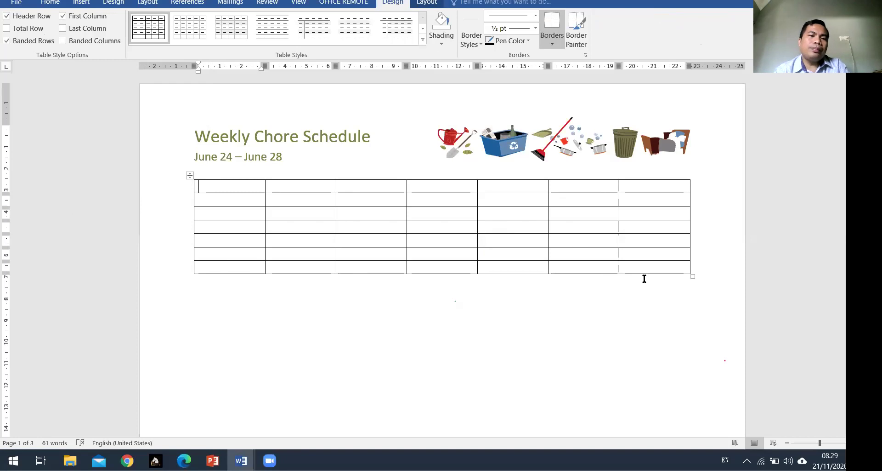
{"action": "key", "text": "ctrl+z"}
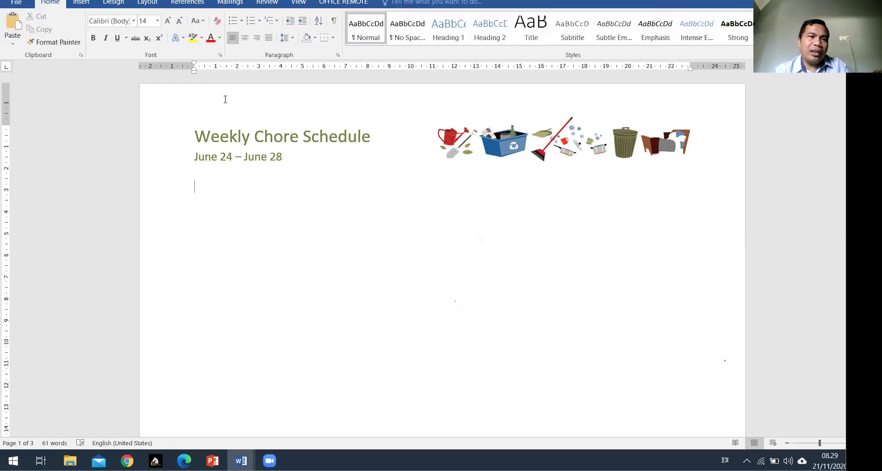
{"action": "left_click", "coordinate": [83, 4]}
{"action": "left_click", "coordinate": [84, 42]}
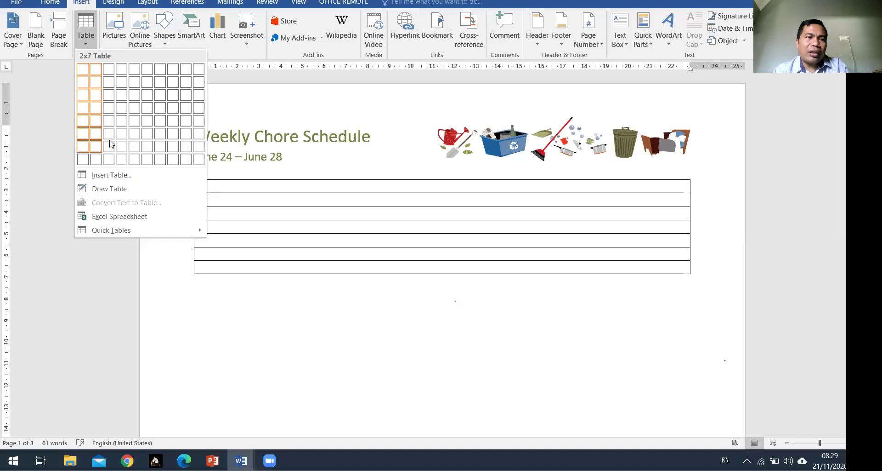
{"action": "left_click", "coordinate": [160, 146]}
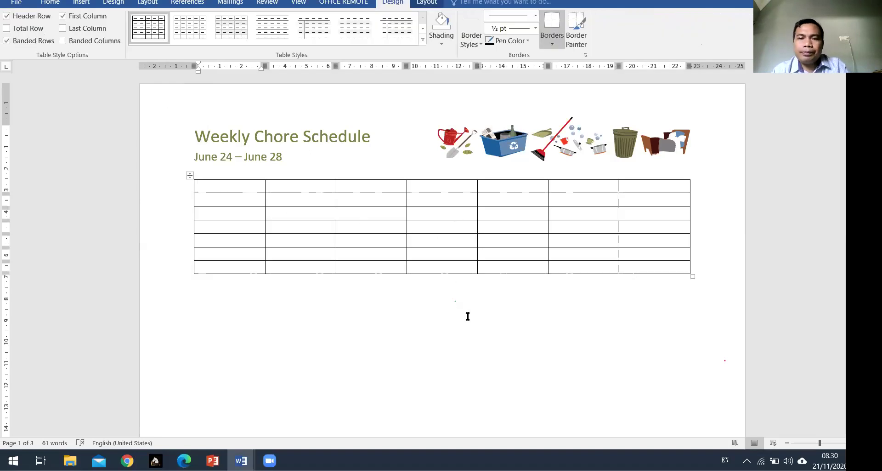
Step: Switch to the PowerPoint slide show and advance to the slide on converting text into a table
{"action": "key", "text": "alt+Tab"}
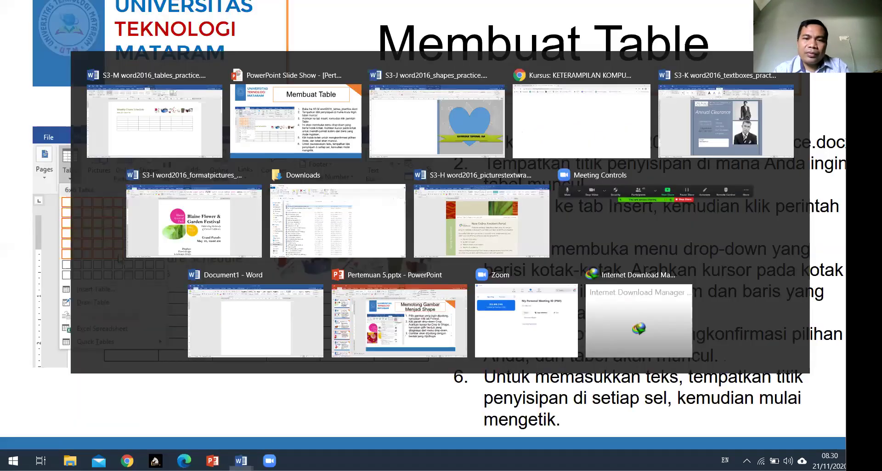
{"action": "left_click", "coordinate": [133, 219]}
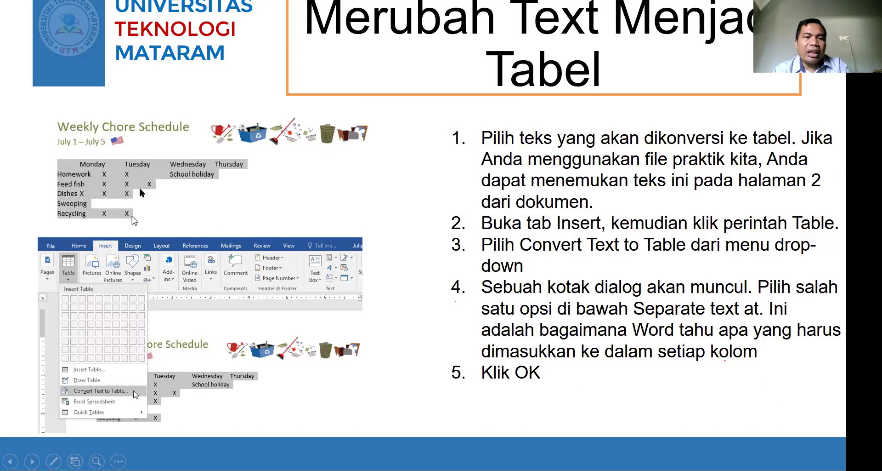
Step: Switch to the Word tables practice document and select the July 1 – July 5 chore text from the day headings through the Recycling line
{"action": "key", "text": "alt+Tab"}
{"action": "scroll", "coordinate": [430, 226], "scroll_direction": "down", "scroll_amount": 10}
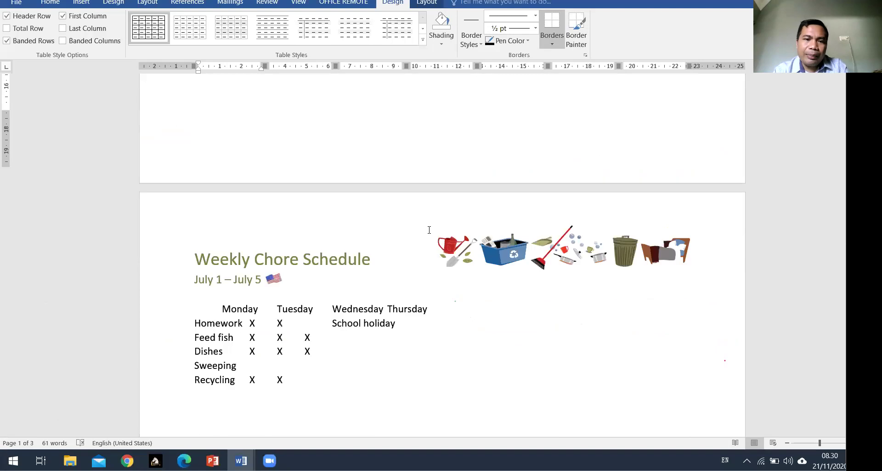
{"action": "left_click", "coordinate": [227, 224]}
{"action": "left_click_drag", "start_coordinate": [223, 206], "coordinate": [385, 287]}
{"action": "left_click", "coordinate": [404, 257]}
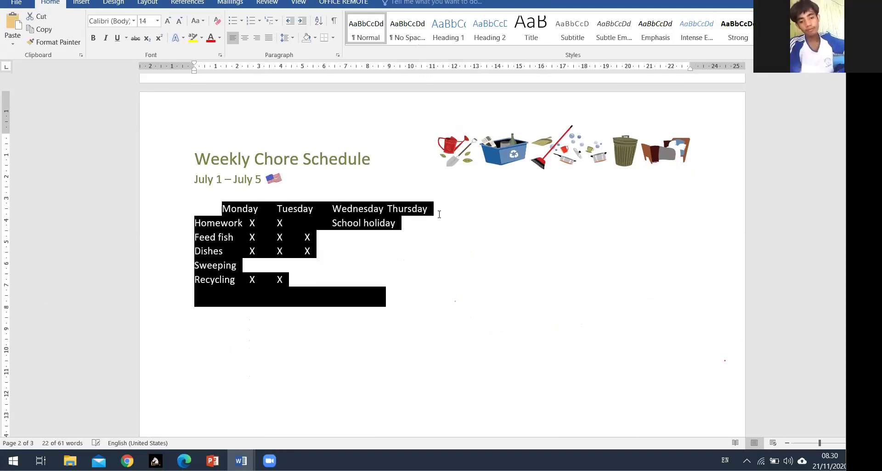
{"action": "key", "text": "ctrl+z"}
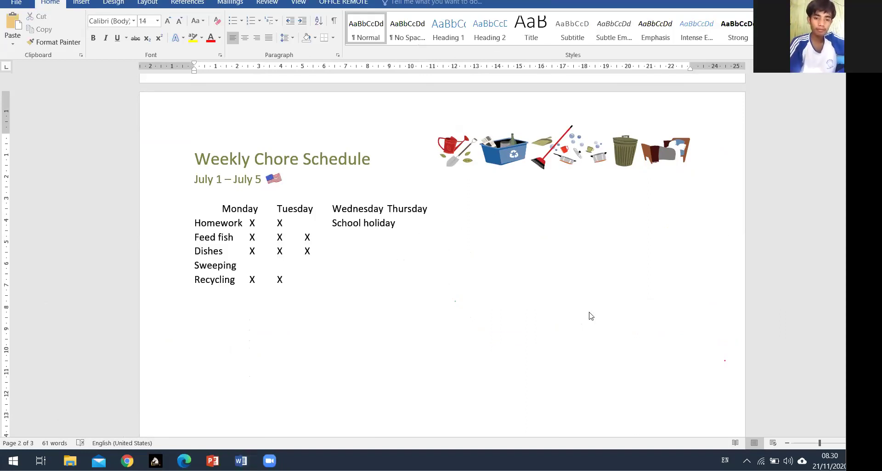
{"action": "left_click_drag", "start_coordinate": [220, 208], "coordinate": [333, 285]}
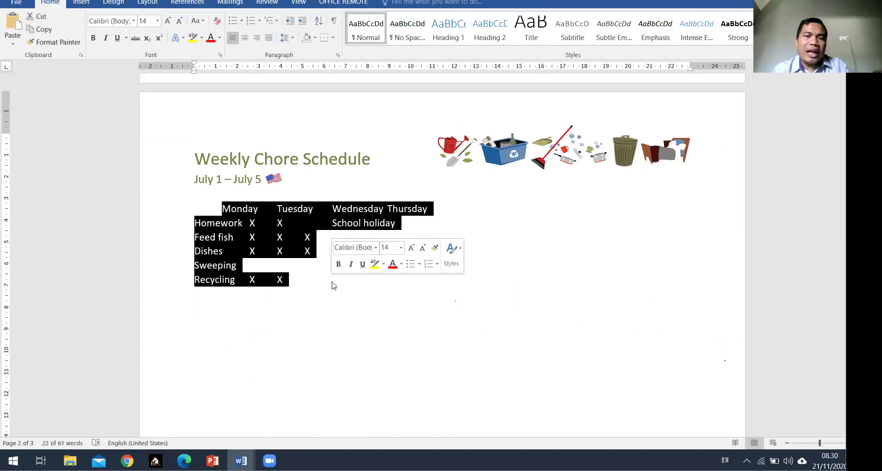
{"action": "left_click", "coordinate": [234, 222]}
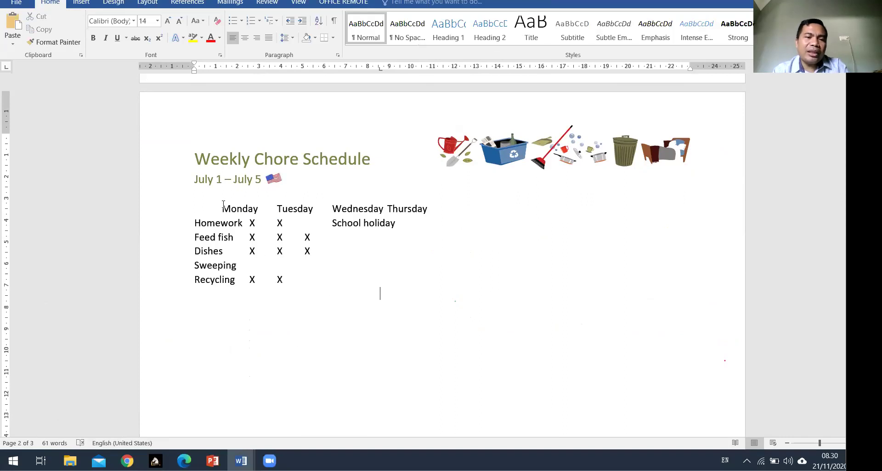
{"action": "left_click_drag", "start_coordinate": [222, 208], "coordinate": [309, 282]}
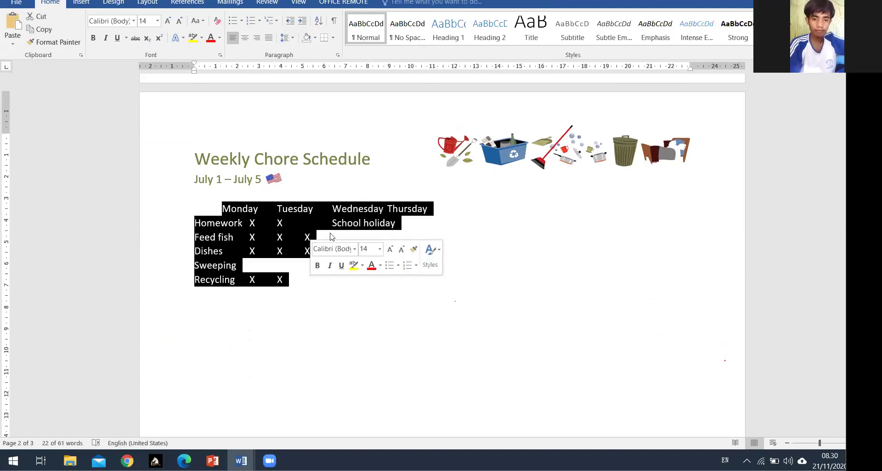
Step: Convert the selected chore text into a table of five columns with fixed Auto column width, separating the text at tabs
{"action": "left_click", "coordinate": [85, 3]}
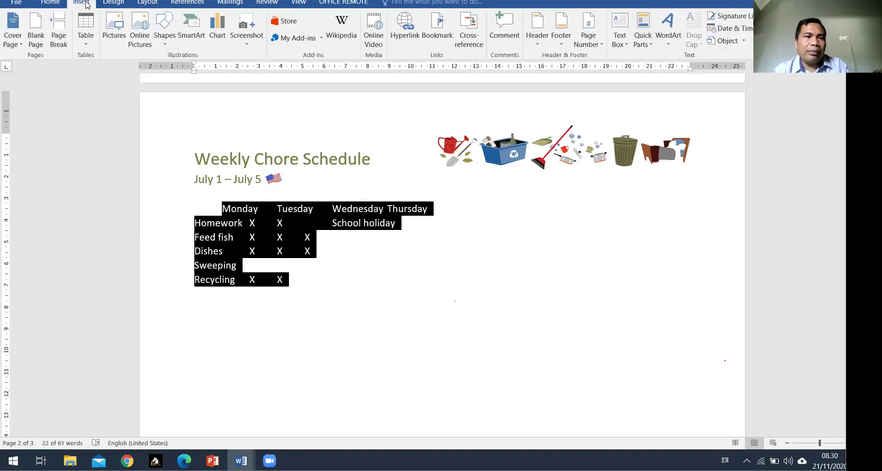
{"action": "left_click", "coordinate": [86, 45]}
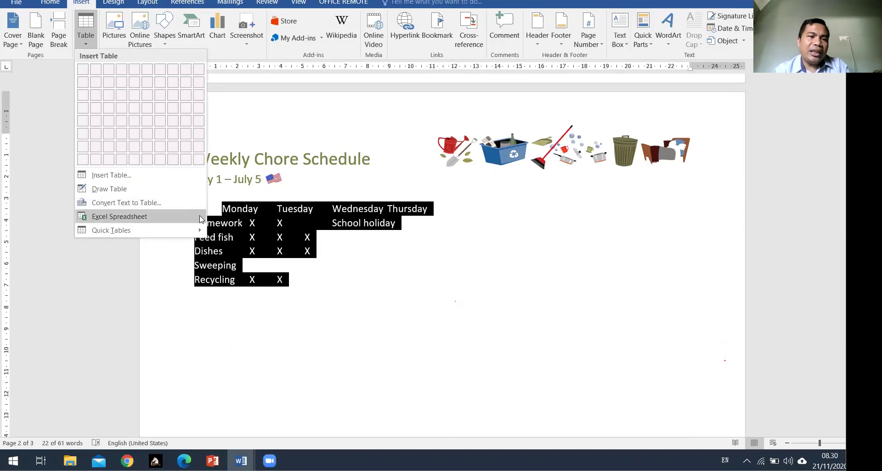
{"action": "left_click", "coordinate": [156, 202]}
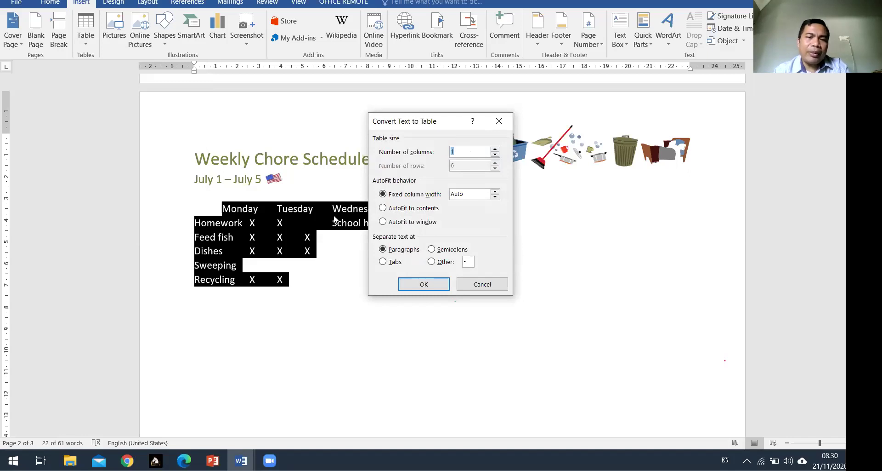
{"action": "left_click_drag", "start_coordinate": [412, 122], "coordinate": [505, 119]}
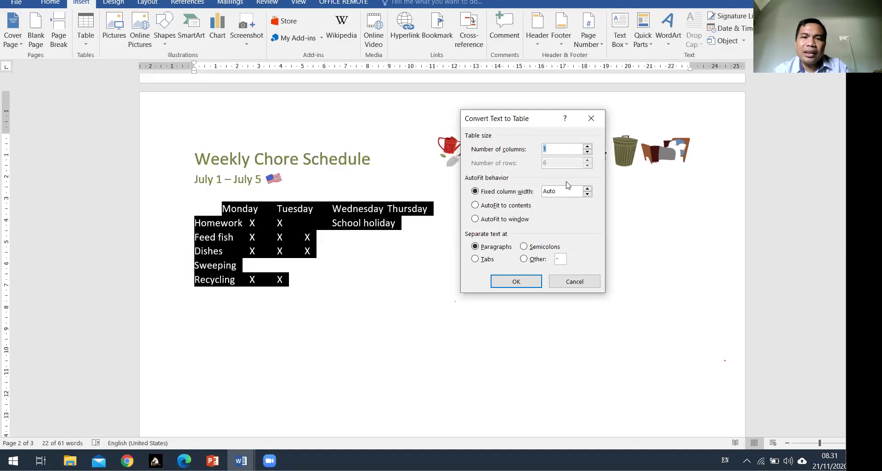
{"action": "left_click", "coordinate": [500, 208]}
{"action": "left_click", "coordinate": [493, 192]}
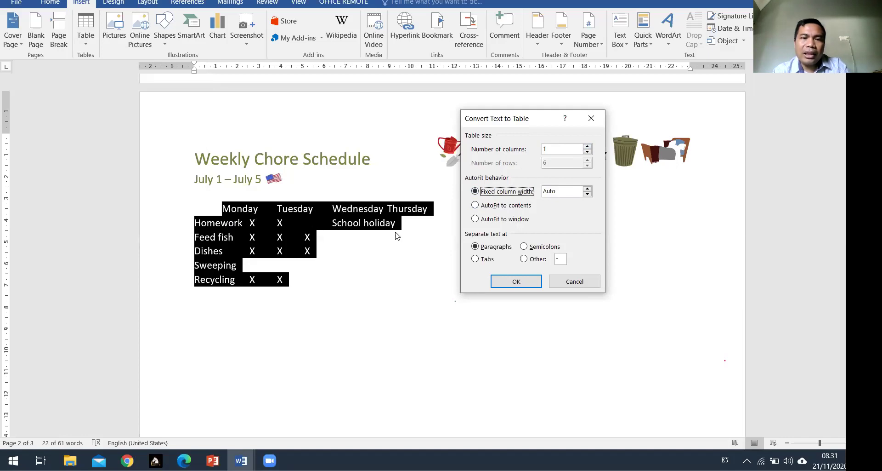
{"action": "left_click", "coordinate": [588, 146]}
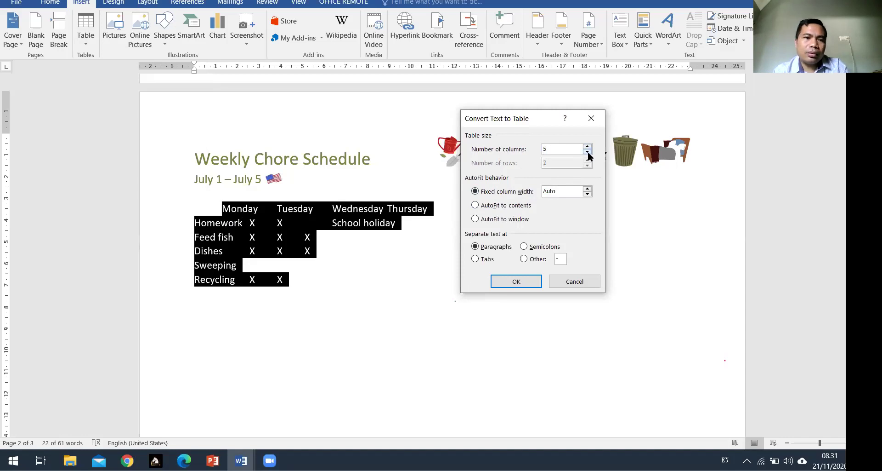
{"action": "left_click", "coordinate": [588, 146]}
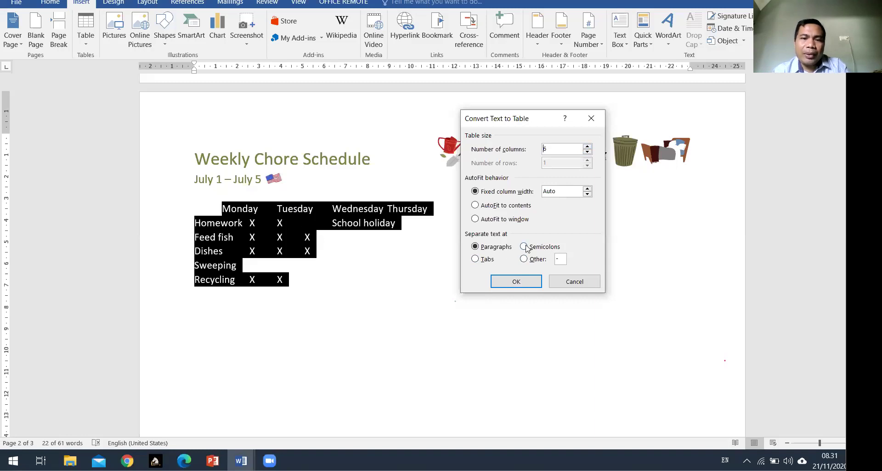
{"action": "left_click", "coordinate": [476, 259]}
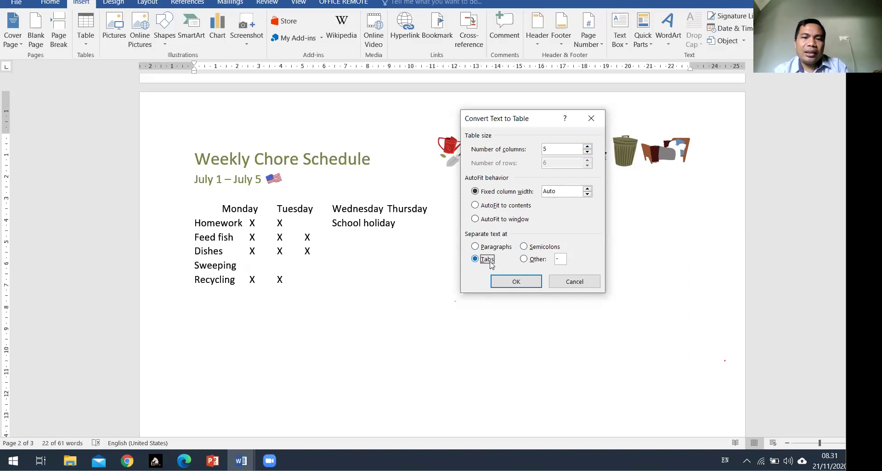
{"action": "left_click", "coordinate": [505, 281]}
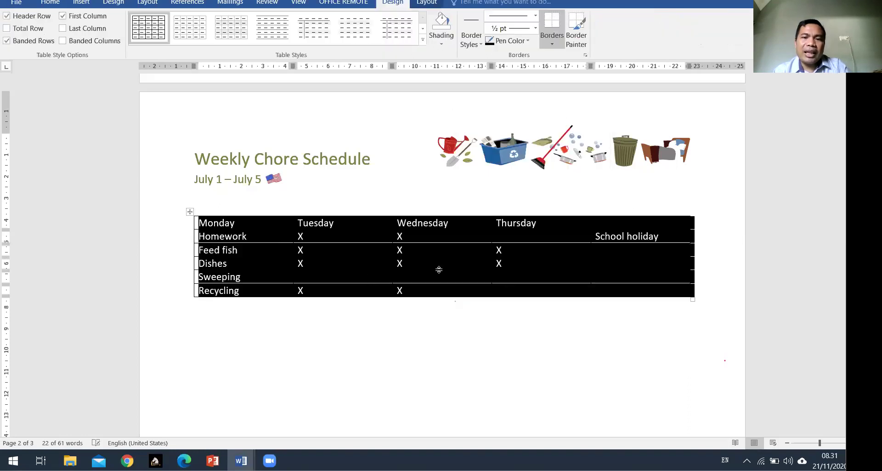
{"action": "left_click", "coordinate": [367, 253]}
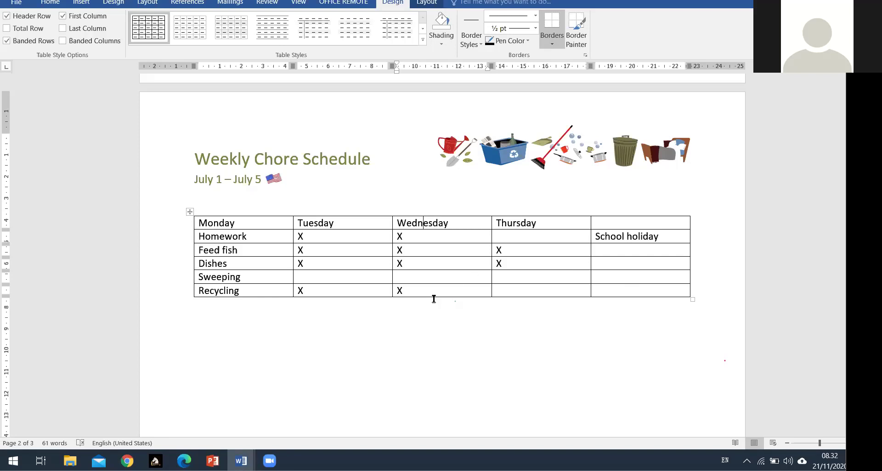
Step: Switch to the PowerPoint slide show and advance to the slide "Menambahkan Baris Atau Kolom #1"
{"action": "key", "text": "alt+Tab"}
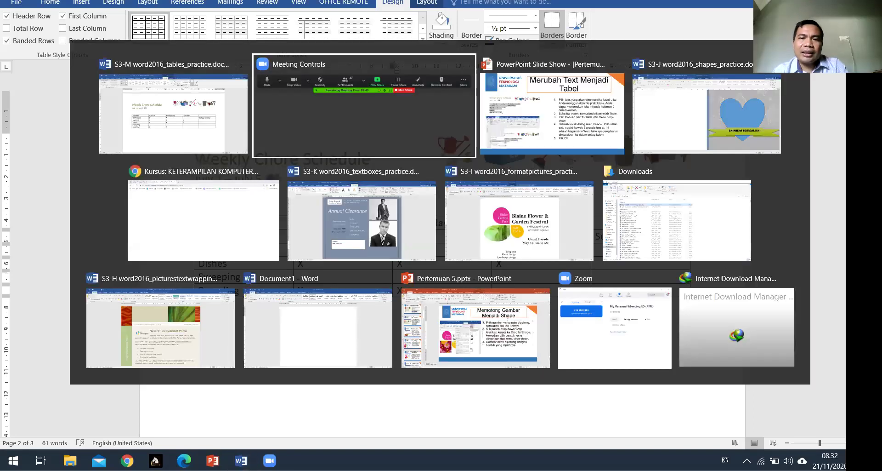
{"action": "key", "text": "alt+Tab"}
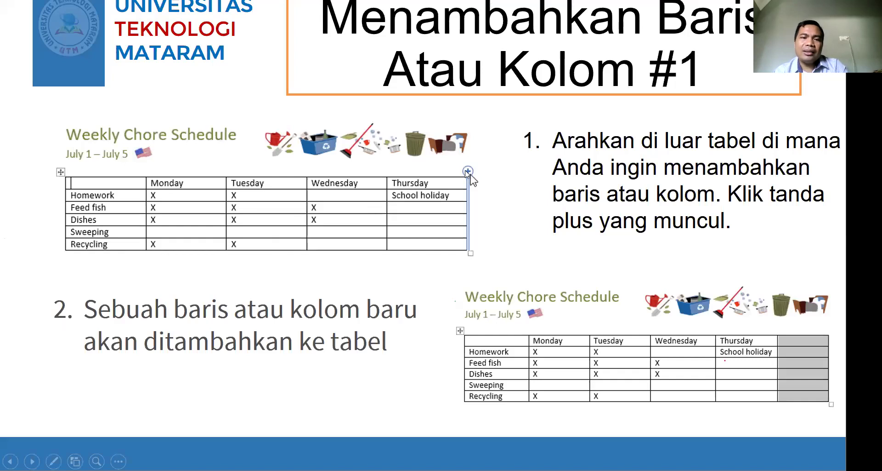
Step: Switch back to the Word document and add a blank column after the table's last column and another directly after the Thursday column
{"action": "key", "text": "alt+Tab"}
{"action": "left_click", "coordinate": [674, 223]}
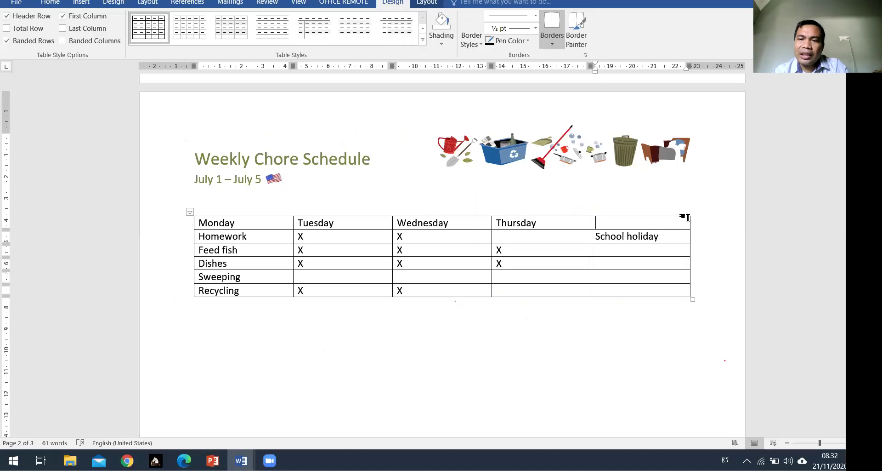
{"action": "mouse_move", "coordinate": [691, 216]}
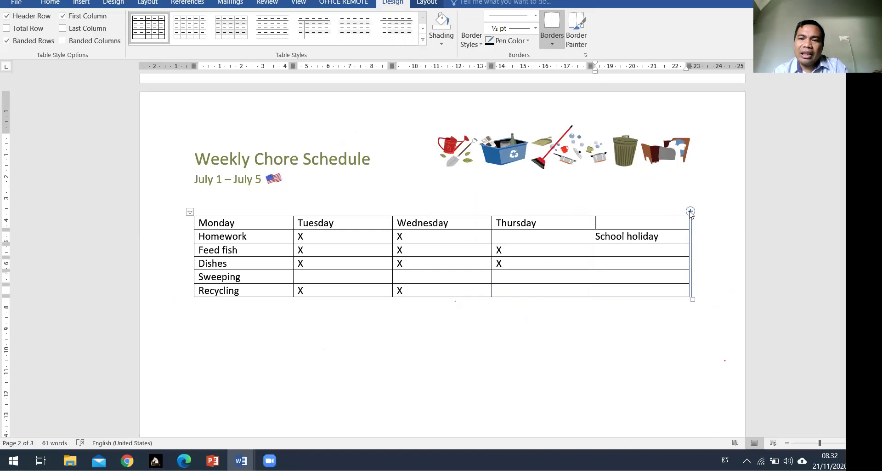
{"action": "left_click", "coordinate": [690, 211]}
{"action": "left_click", "coordinate": [650, 235]}
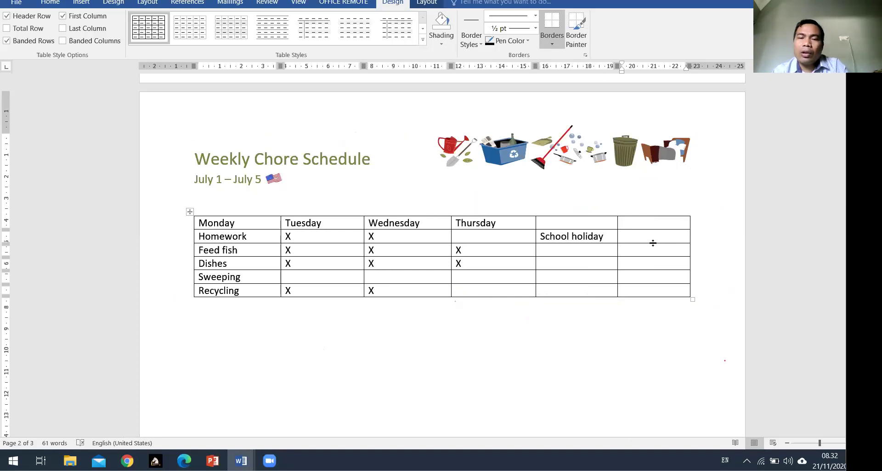
{"action": "left_click", "coordinate": [533, 222]}
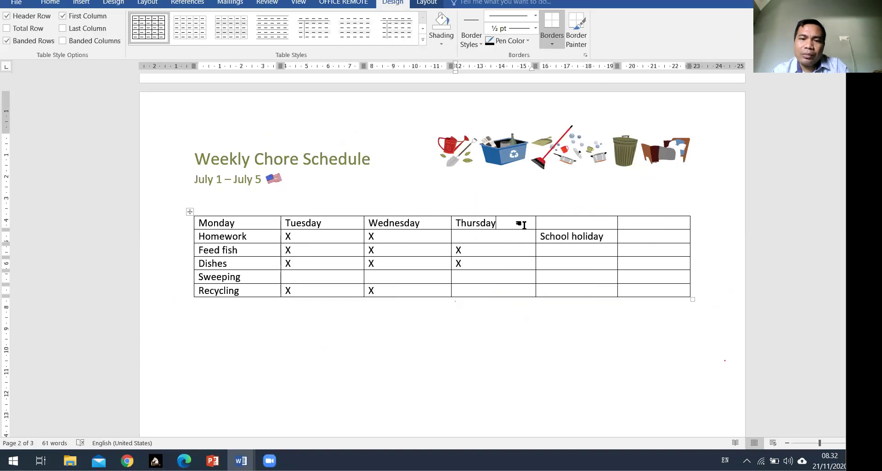
{"action": "mouse_move", "coordinate": [536, 213]}
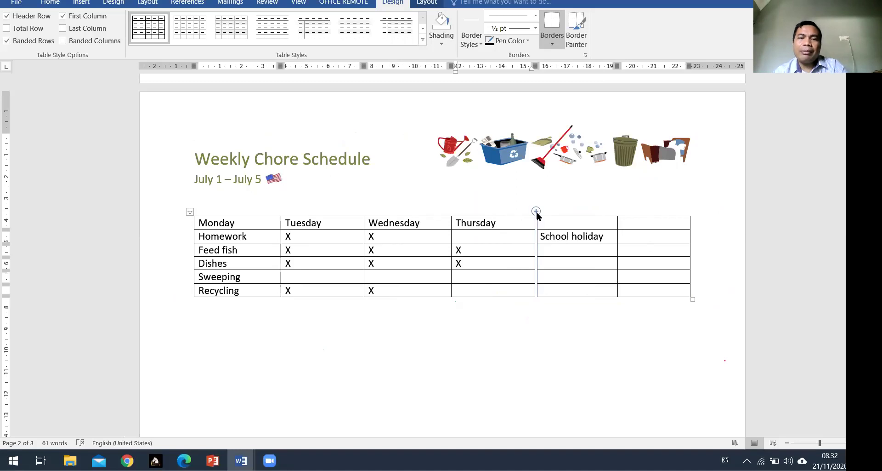
{"action": "left_click", "coordinate": [536, 211]}
Step: Insert three blank rows between the Homework and Feed fish rows of the chore table
{"action": "left_click", "coordinate": [210, 263]}
{"action": "mouse_move", "coordinate": [189, 265]}
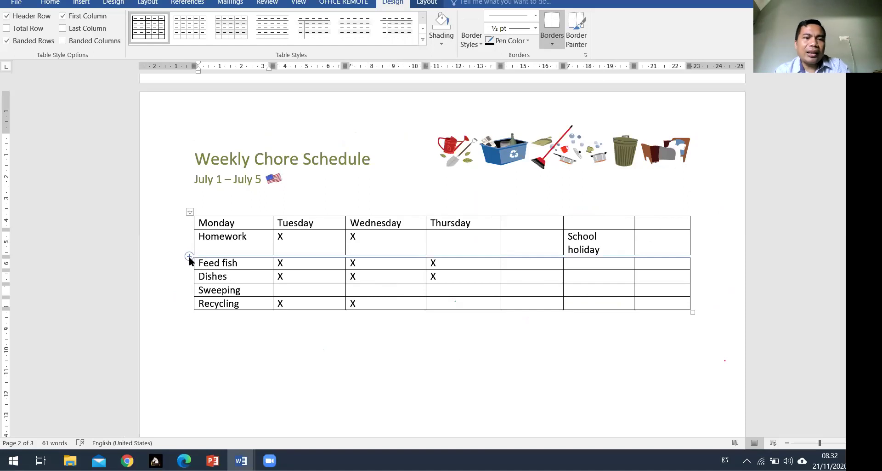
{"action": "left_click", "coordinate": [189, 255]}
{"action": "left_click", "coordinate": [189, 256]}
{"action": "key", "text": "ctrl+a"}
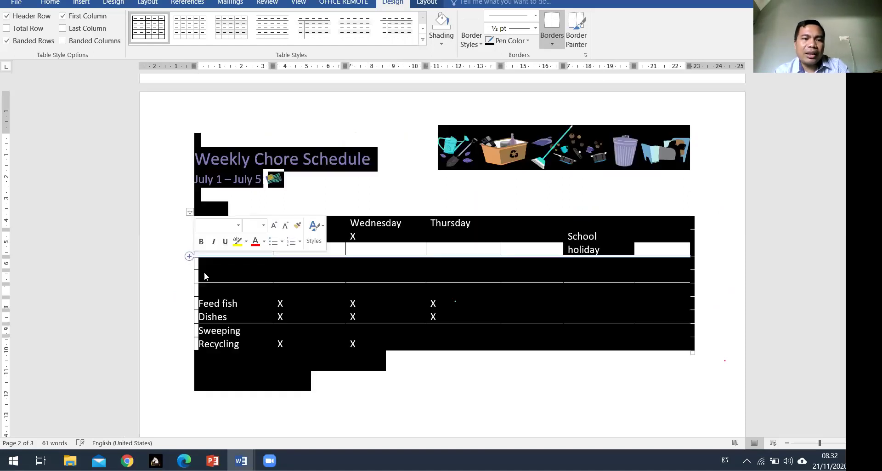
{"action": "left_click", "coordinate": [193, 261]}
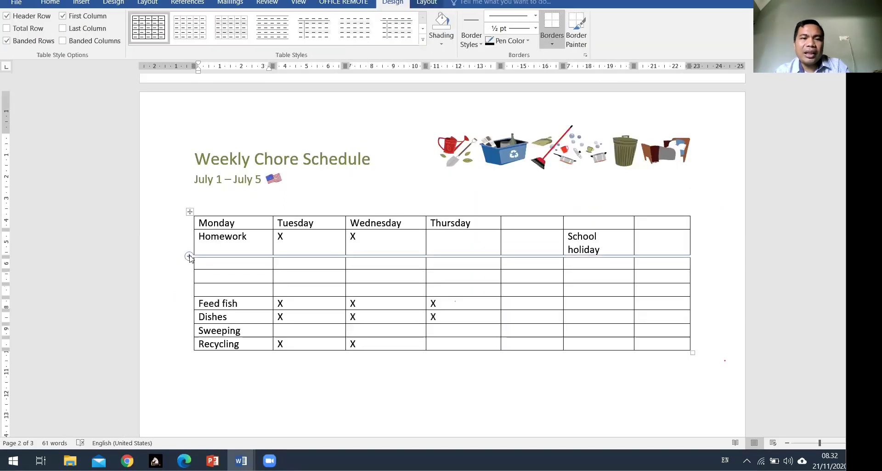
{"action": "left_click", "coordinate": [454, 265]}
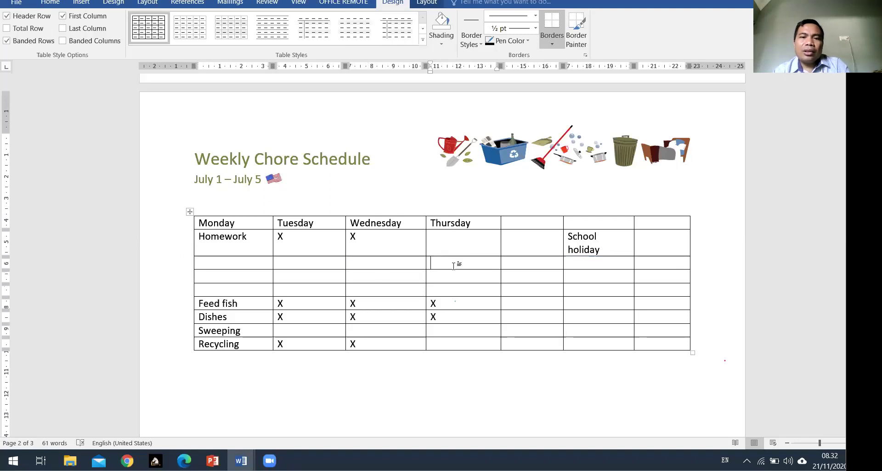
Step: Delete the three blank rows between the Homework and Feed fish rows
{"action": "left_click", "coordinate": [426, 2]}
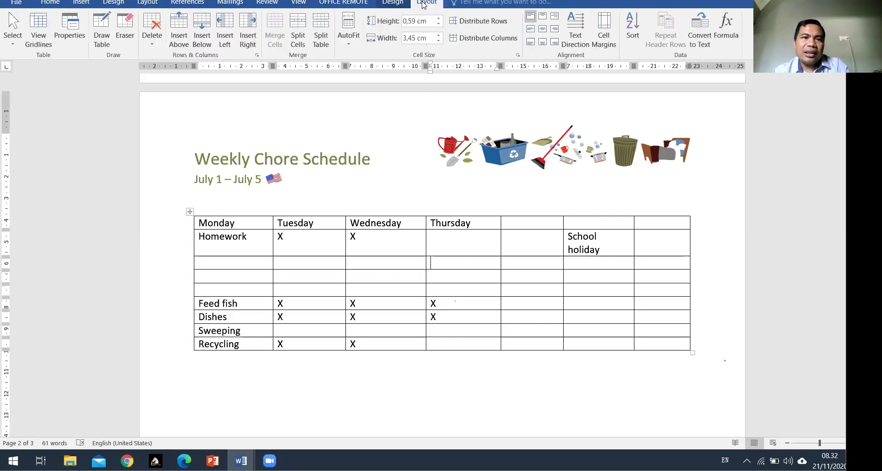
{"action": "left_click", "coordinate": [152, 39]}
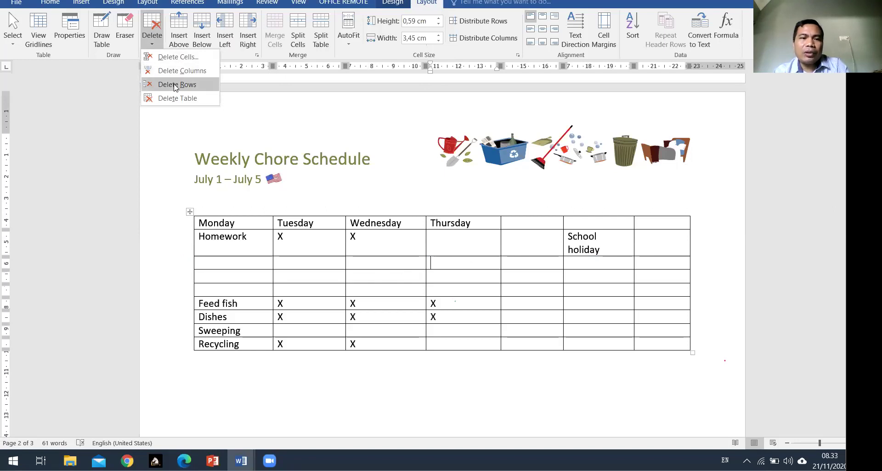
{"action": "left_click", "coordinate": [175, 86]}
{"action": "left_click", "coordinate": [152, 27]}
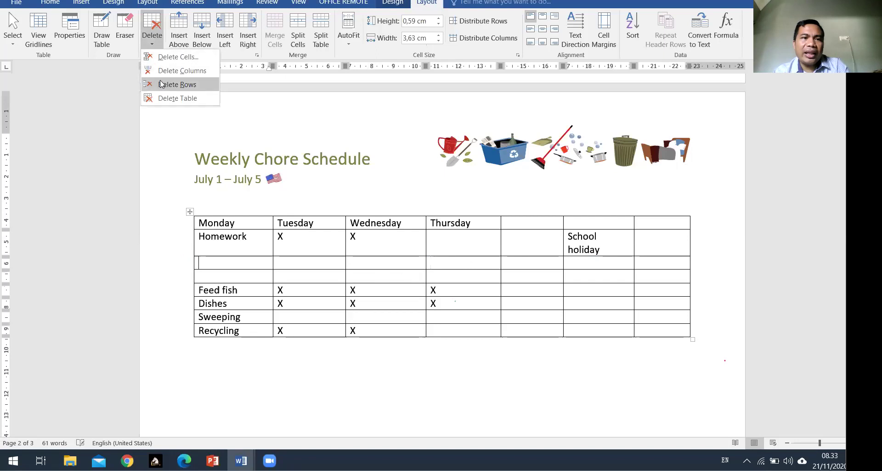
{"action": "left_click", "coordinate": [161, 84]}
{"action": "left_click", "coordinate": [154, 45]}
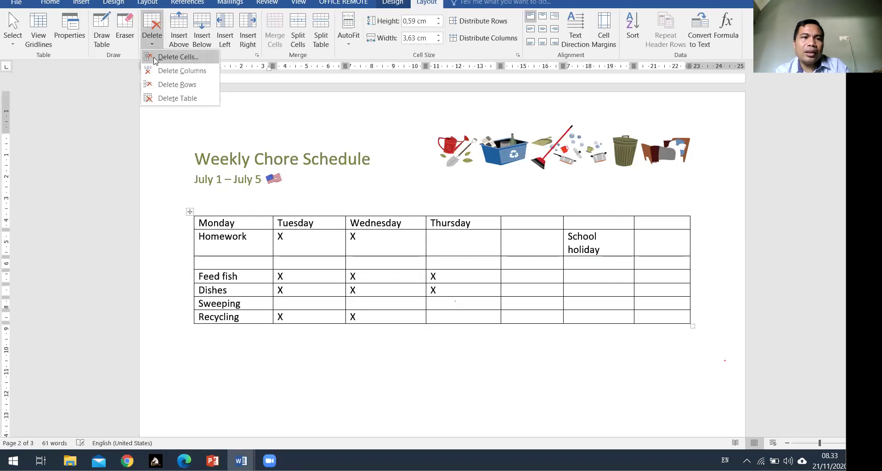
{"action": "left_click", "coordinate": [159, 84]}
Step: Delete the blank column after Thursday and the blank column at the end of the table
{"action": "left_click", "coordinate": [533, 251]}
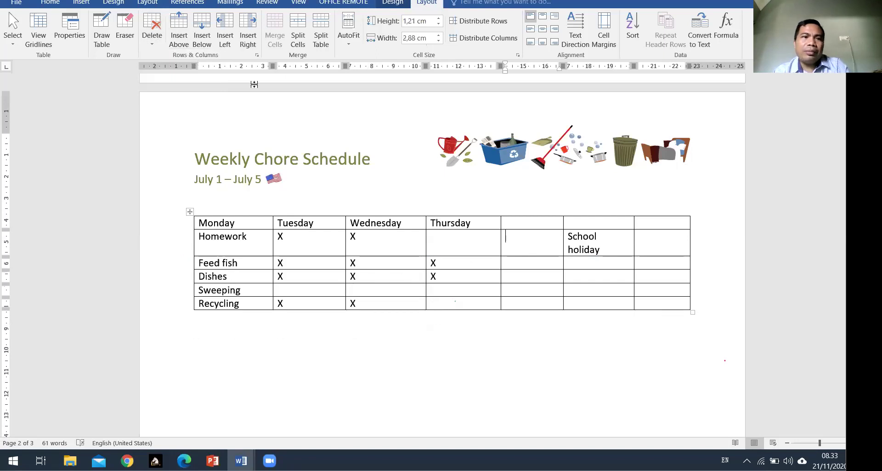
{"action": "left_click", "coordinate": [152, 40]}
{"action": "left_click", "coordinate": [165, 71]}
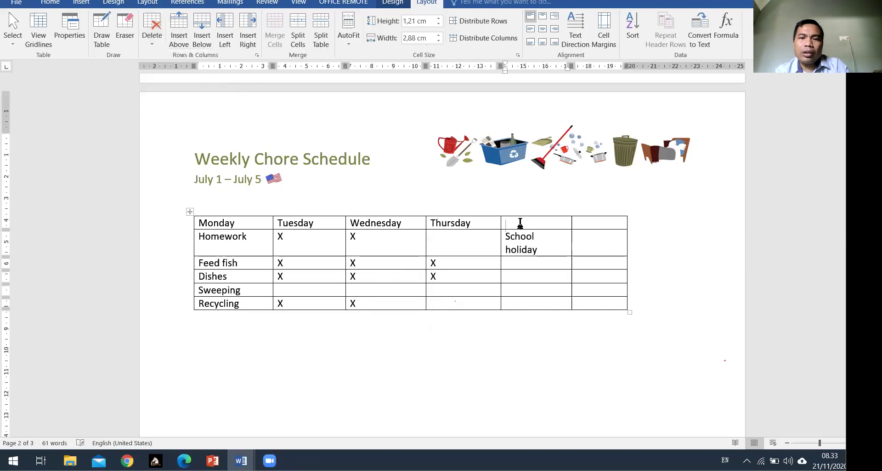
{"action": "left_click", "coordinate": [152, 39]}
{"action": "left_click", "coordinate": [168, 72]}
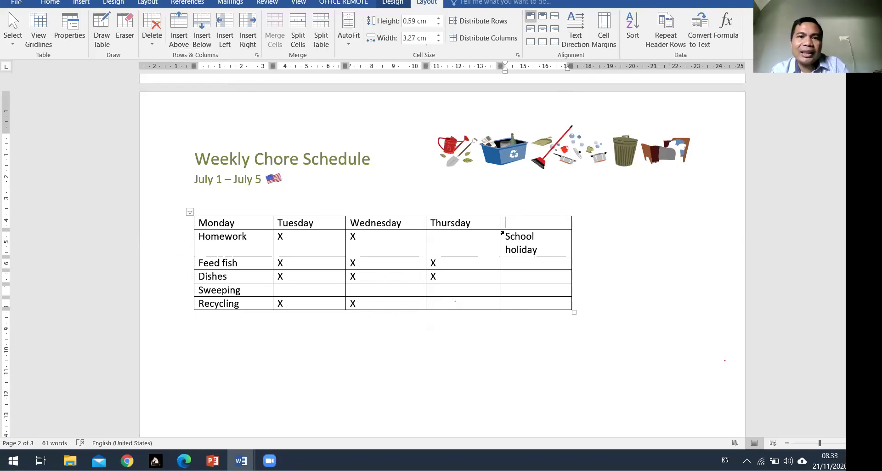
Step: Open the full gallery of table styles for the weekly chore table
{"action": "left_click", "coordinate": [392, 2]}
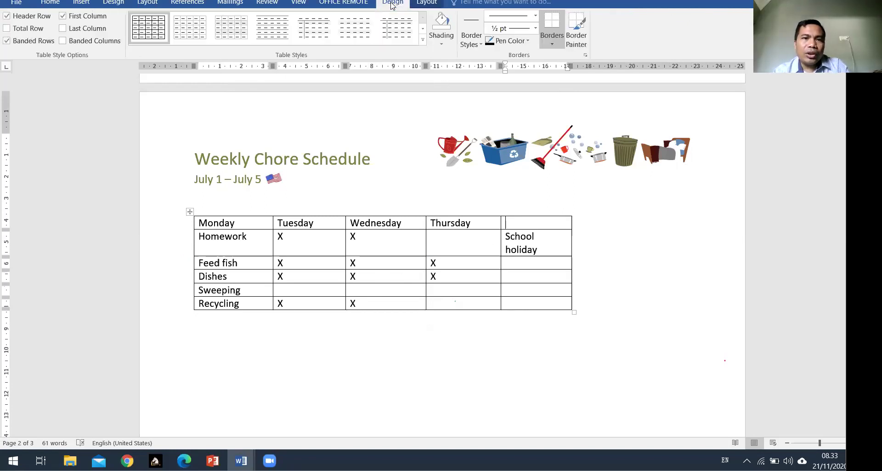
{"action": "left_click", "coordinate": [423, 41]}
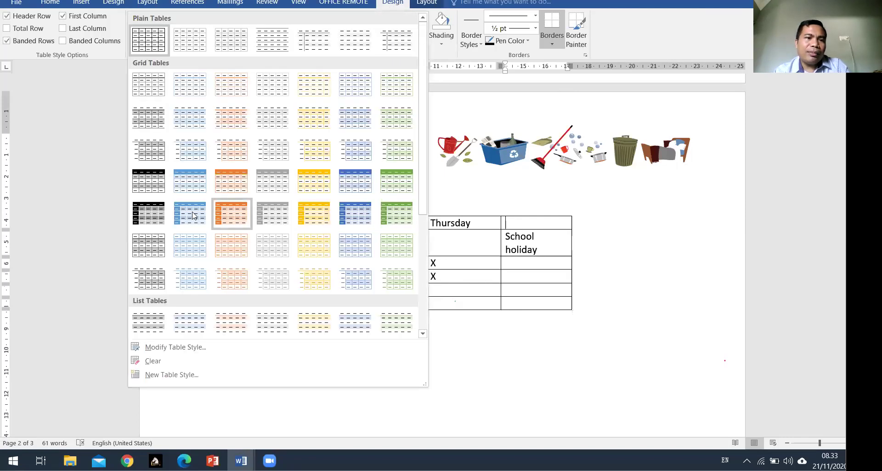
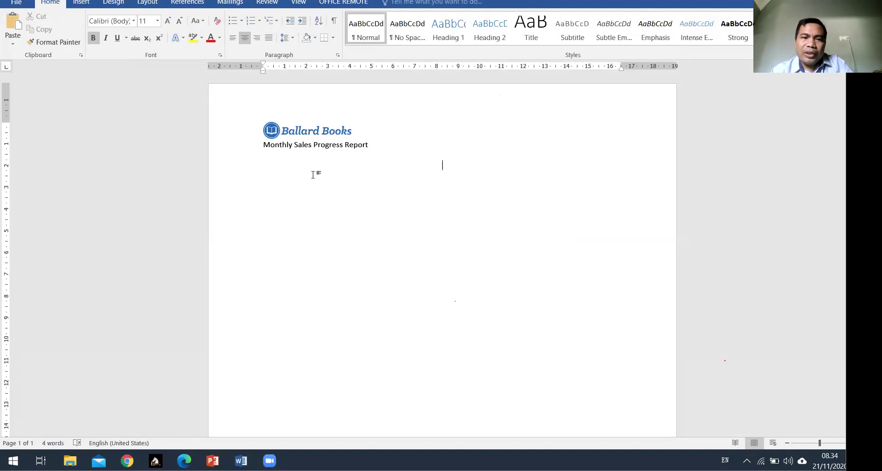
Step: Check the "Membuat Grafik #1" slide in the PowerPoint slide show and return to the Word charts practice document
{"action": "key", "text": "alt+Tab"}
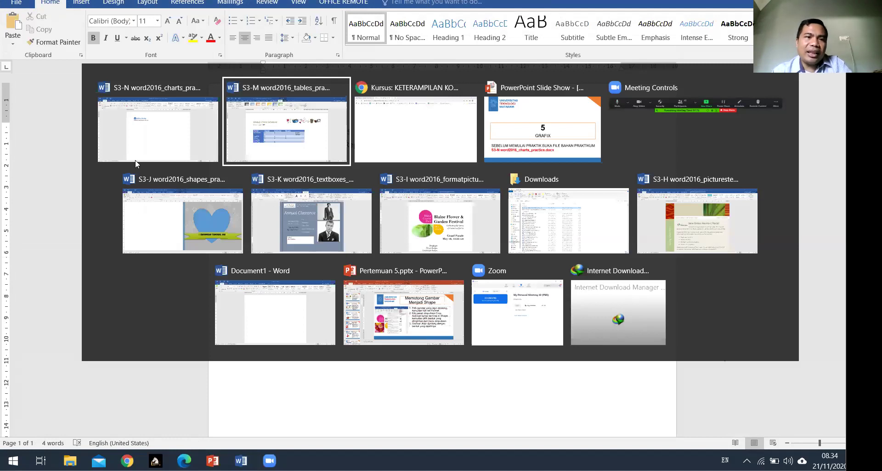
{"action": "key", "text": "alt+Tab"}
{"action": "key", "text": "alt+Tab"}
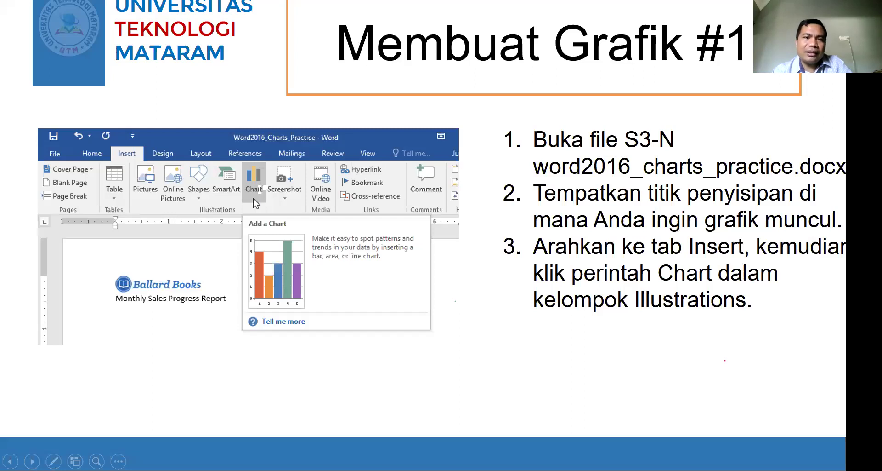
{"action": "key", "text": "alt+Tab"}
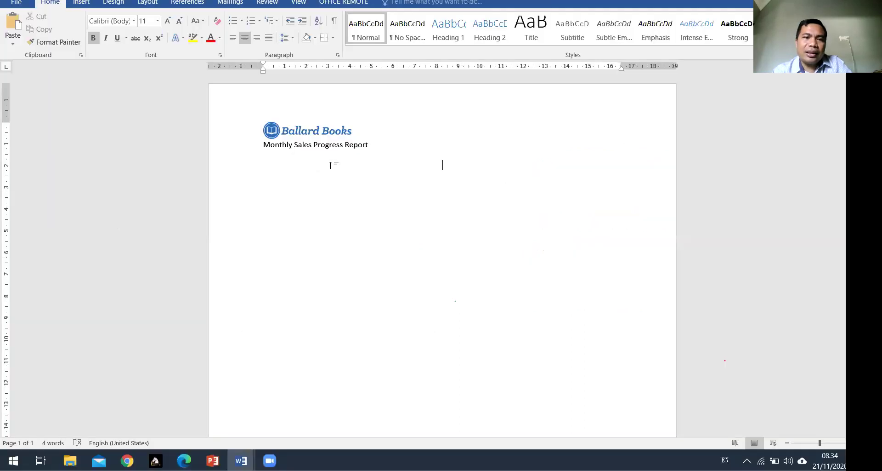
Step: Insert a Clustered Column chart below the Monthly Sales Progress Report heading
{"action": "left_click", "coordinate": [82, 3]}
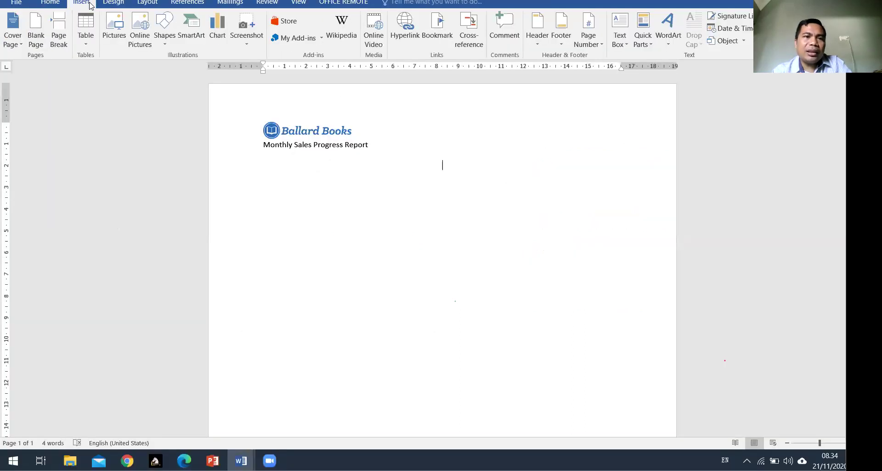
{"action": "left_click", "coordinate": [217, 32]}
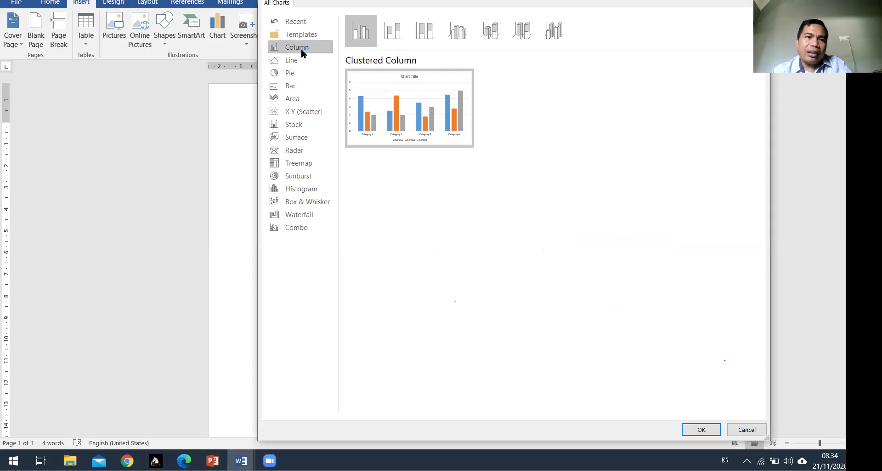
{"action": "left_click", "coordinate": [299, 60]}
{"action": "left_click", "coordinate": [296, 71]}
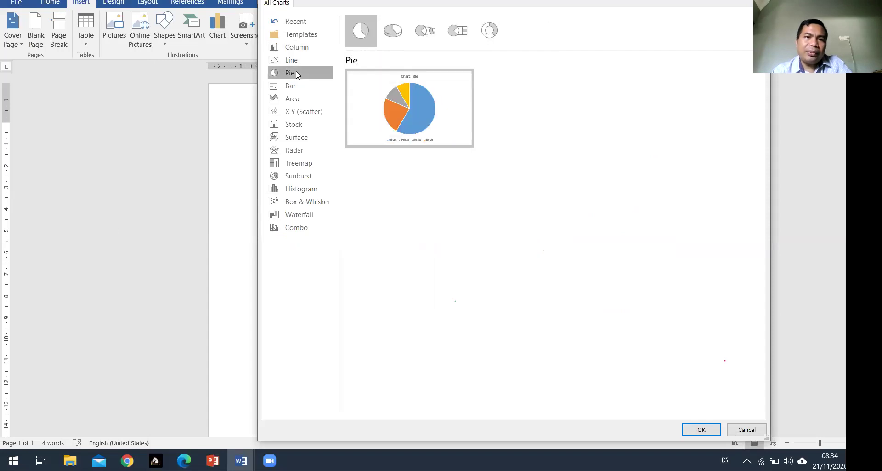
{"action": "left_click", "coordinate": [296, 47]}
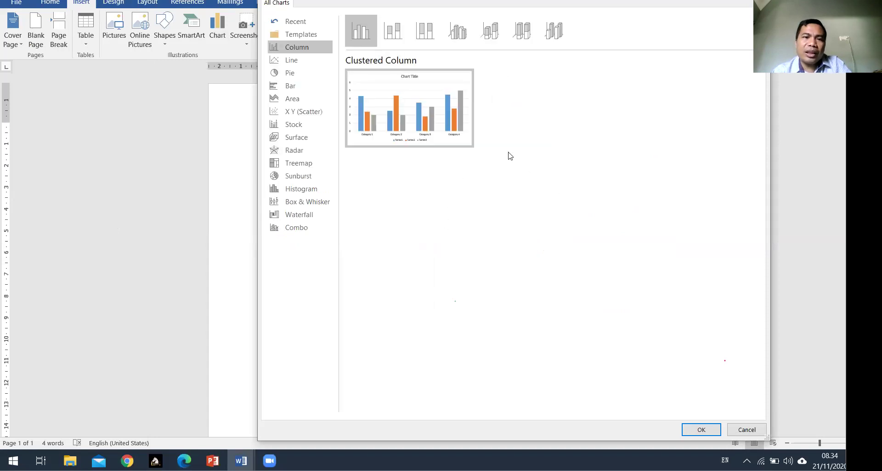
{"action": "mouse_move", "coordinate": [455, 132]}
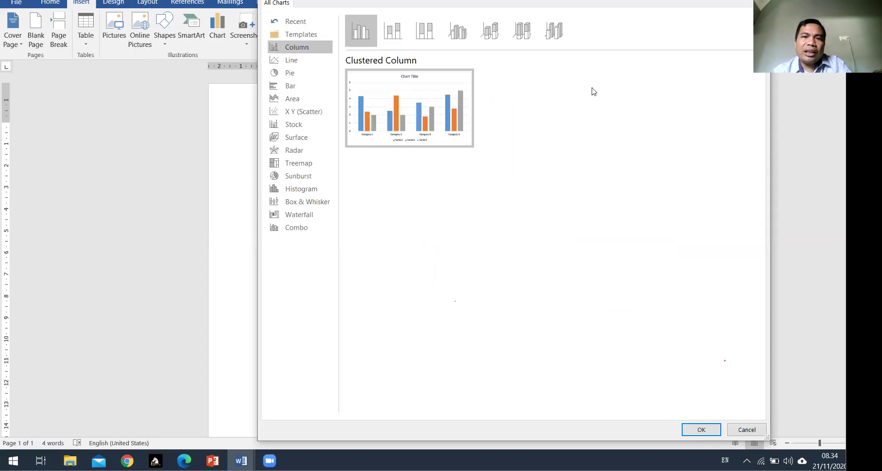
{"action": "left_click", "coordinate": [425, 31]}
{"action": "left_click", "coordinate": [389, 32]}
{"action": "left_click", "coordinate": [368, 35]}
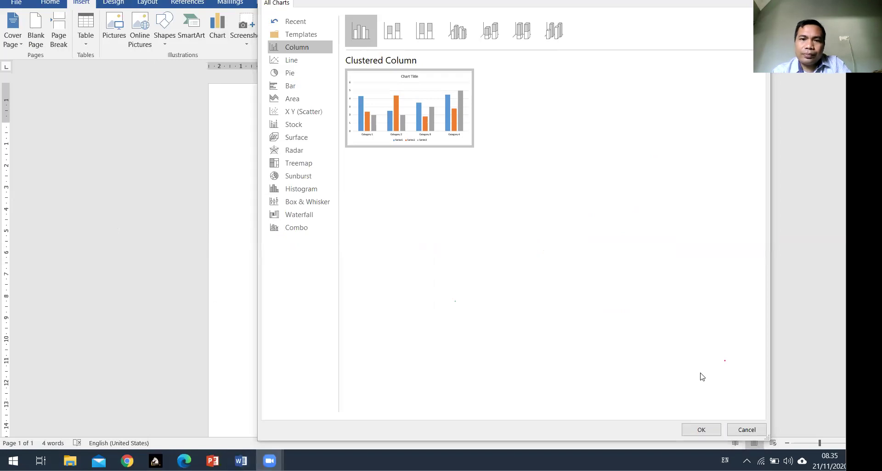
{"action": "left_click", "coordinate": [706, 434]}
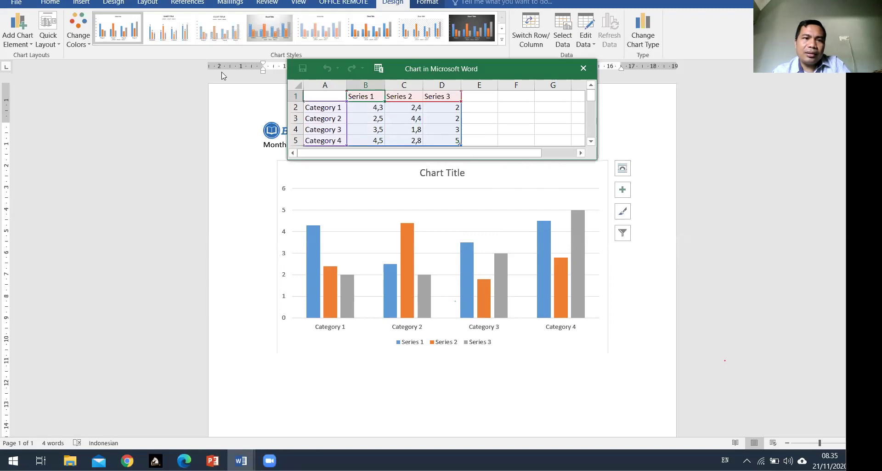
Step: Move the chart's data sheet clear of the chart and set Series 1 of Category 1 to 10
{"action": "left_click_drag", "start_coordinate": [418, 68], "coordinate": [221, 73]}
{"action": "left_click", "coordinate": [182, 122]}
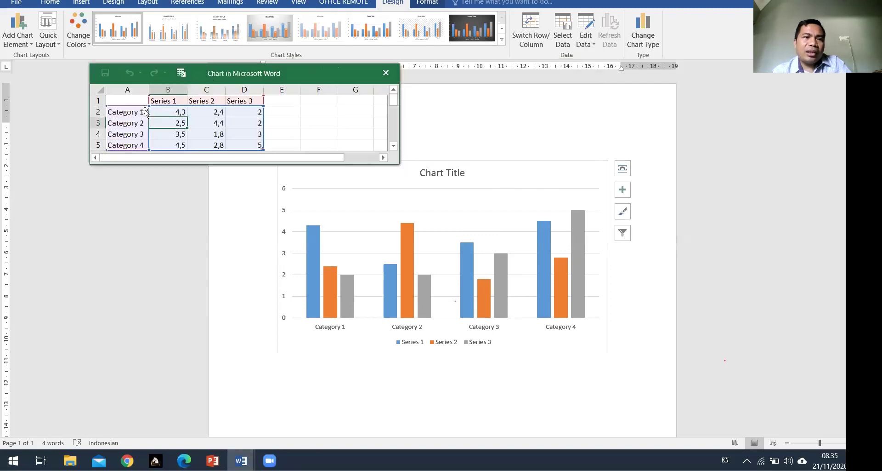
{"action": "left_click", "coordinate": [122, 111]}
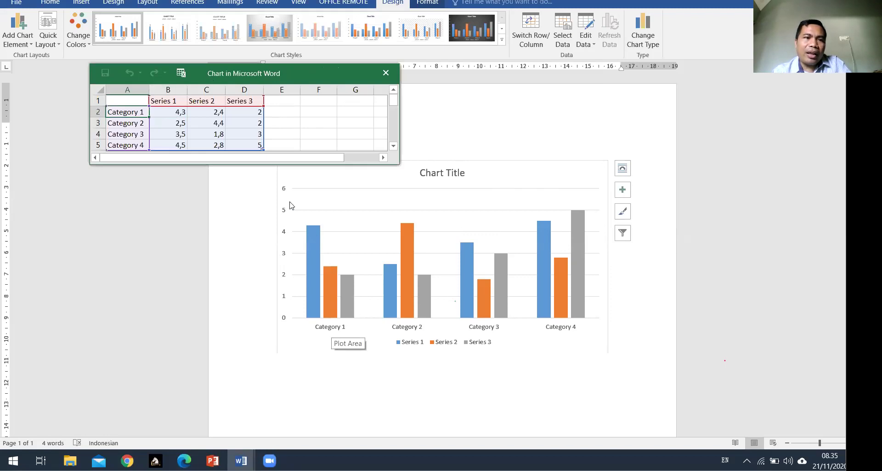
{"action": "left_click", "coordinate": [165, 99]}
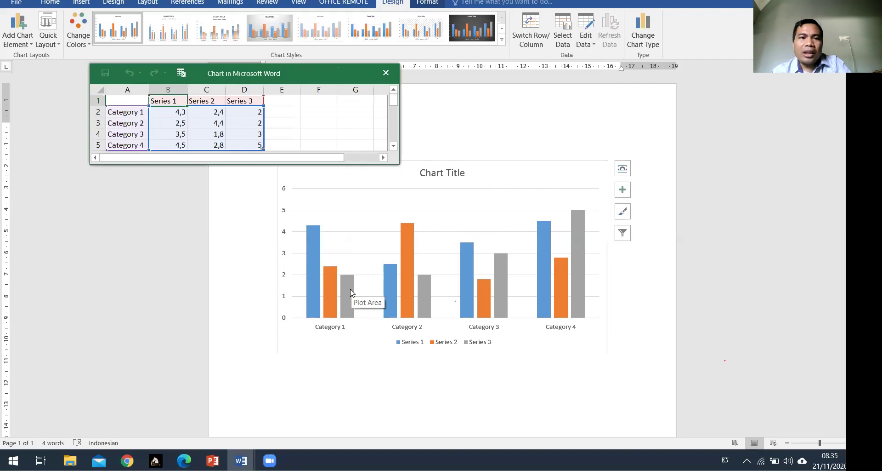
{"action": "left_click", "coordinate": [180, 113]}
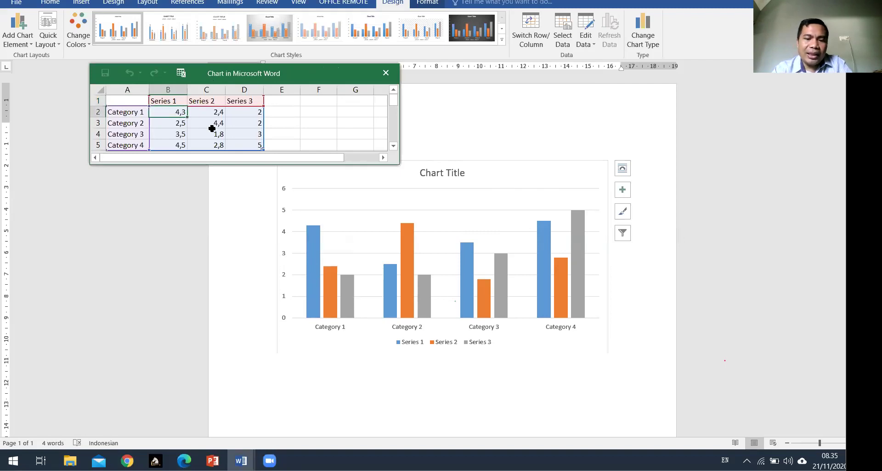
{"action": "type", "text": "10"}
{"action": "key", "text": "Return"}
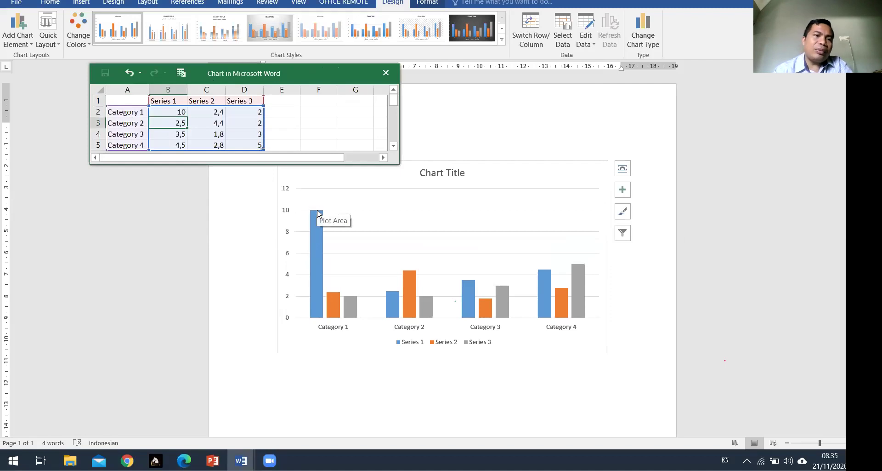
Step: Set Series 1 to 9 for Category 2 and 4 for Category 3, and Category 1's Series 2 to 8 and Series 3 to 3
{"action": "left_click", "coordinate": [223, 114]}
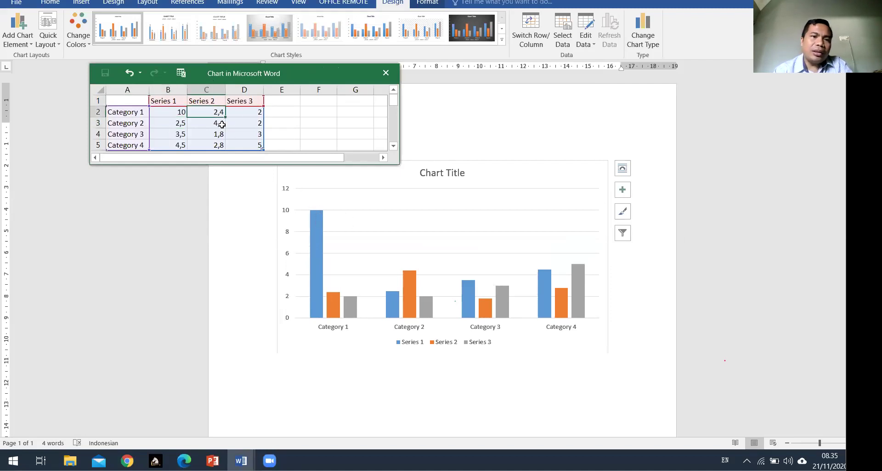
{"action": "left_click", "coordinate": [182, 127]}
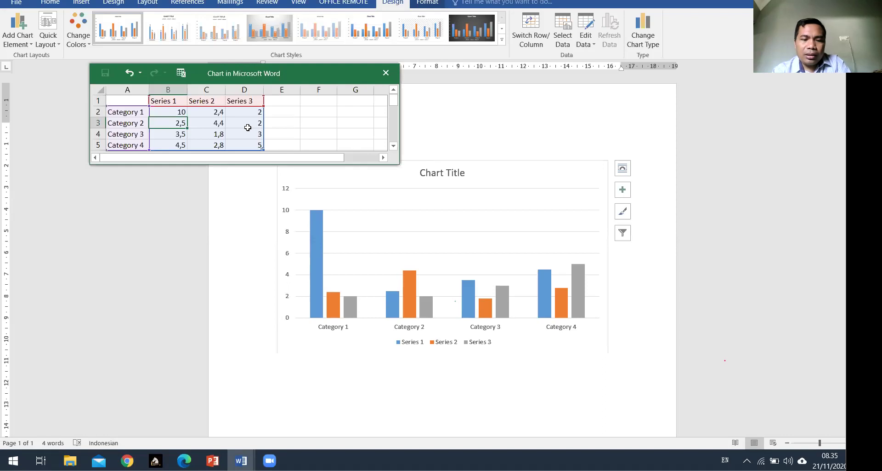
{"action": "type", "text": "9"}
{"action": "left_click", "coordinate": [218, 115]}
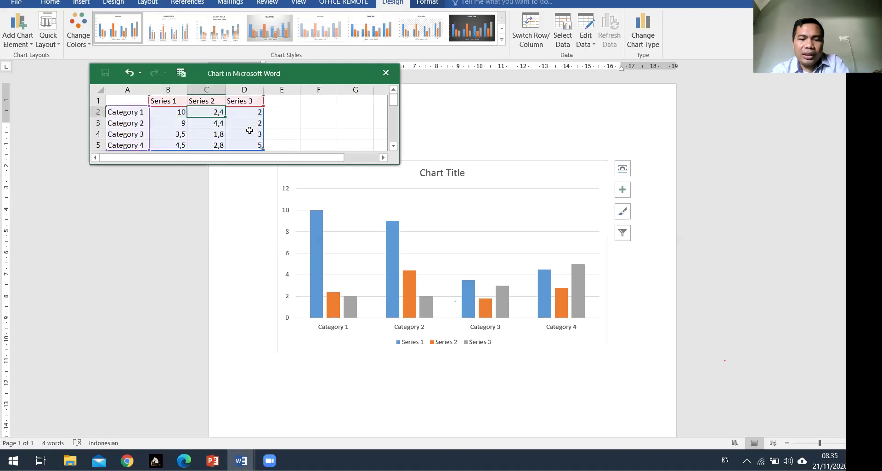
{"action": "type", "text": "8"}
{"action": "left_click", "coordinate": [254, 111]}
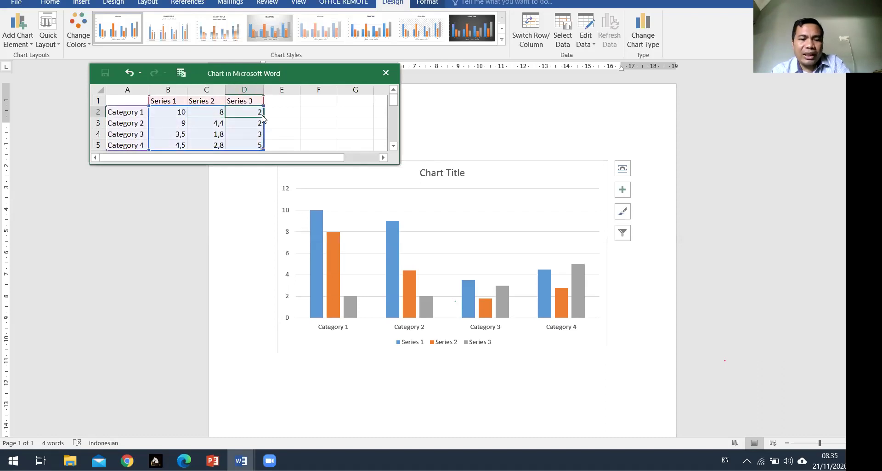
{"action": "type", "text": "3"}
{"action": "left_click", "coordinate": [250, 124]}
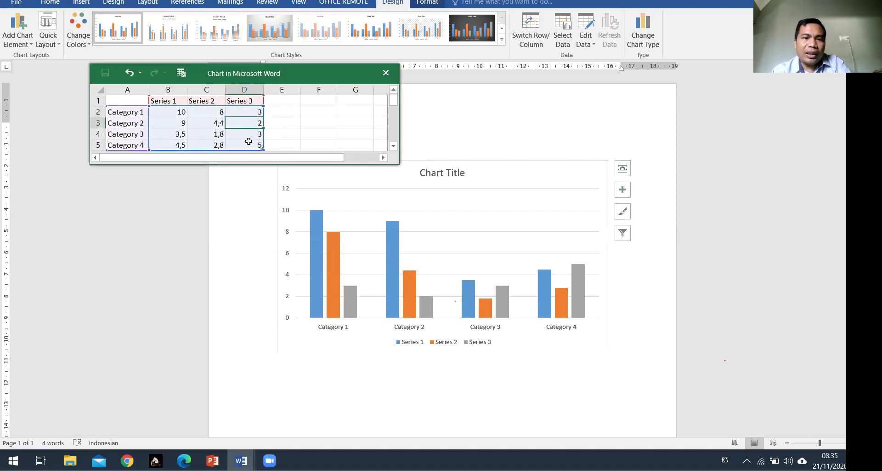
{"action": "left_click", "coordinate": [182, 135]}
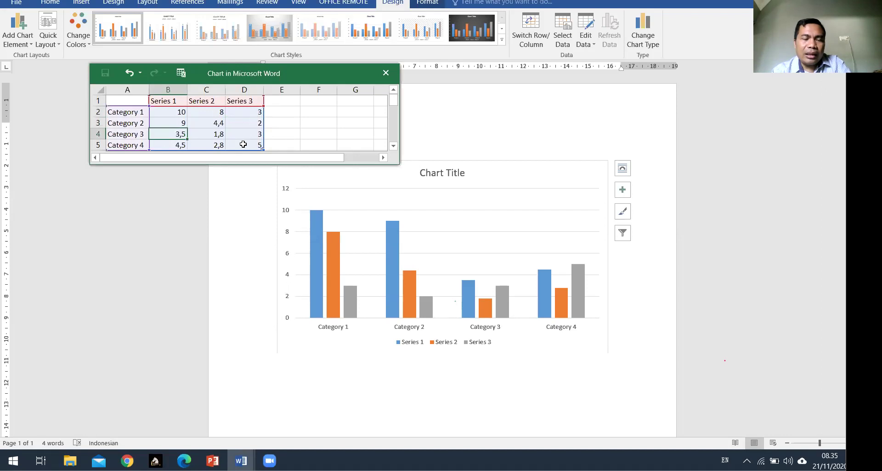
{"action": "type", "text": "4"}
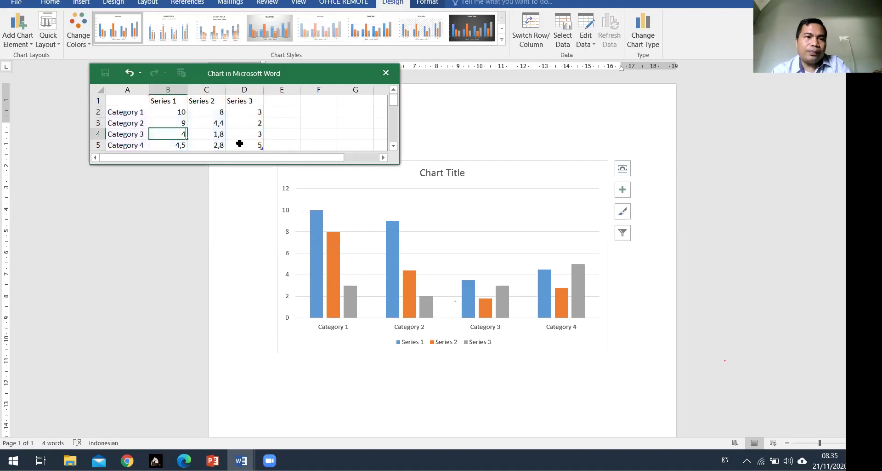
Step: Rename the four categories in the chart's data sheet as 2016, 2017, 2018 and 2019
{"action": "left_click", "coordinate": [139, 113]}
{"action": "double_click", "coordinate": [139, 113]}
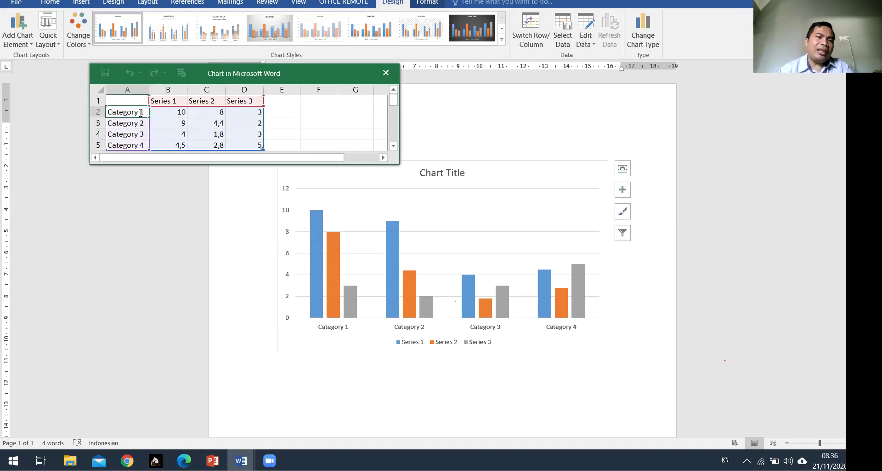
{"action": "left_click_drag", "start_coordinate": [146, 112], "coordinate": [92, 117]}
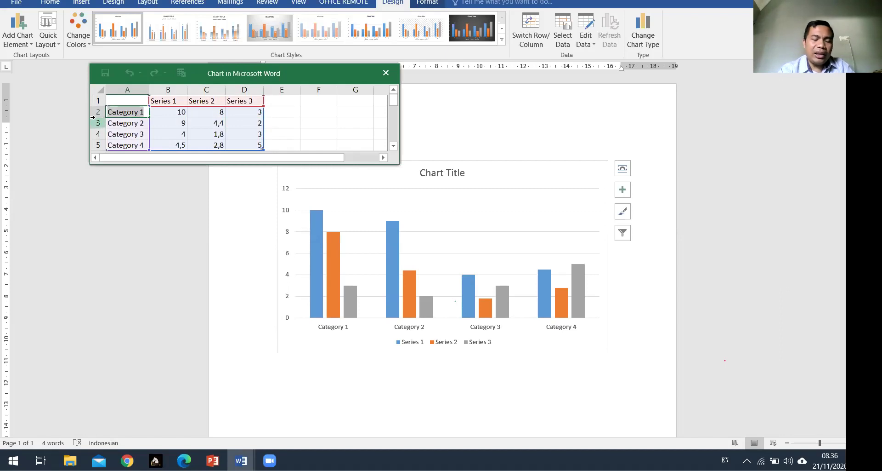
{"action": "type", "text": "2"}
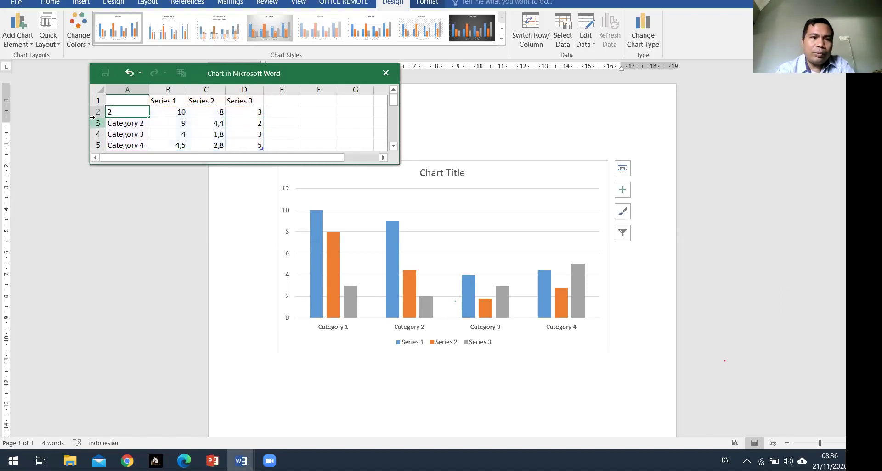
{"action": "type", "text": "016"}
{"action": "key", "text": "Return"}
{"action": "type", "text": "2017"}
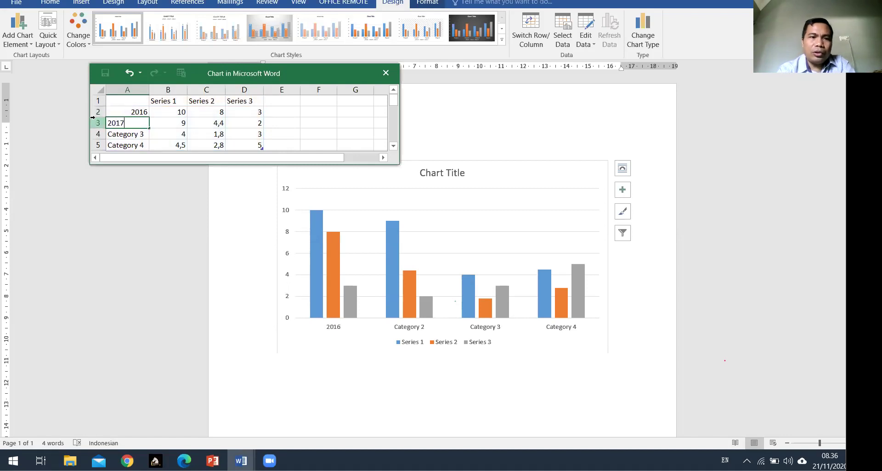
{"action": "key", "text": "Return"}
{"action": "type", "text": "2018"}
{"action": "key", "text": "Return"}
{"action": "type", "text": "2019"}
{"action": "left_click", "coordinate": [168, 101]}
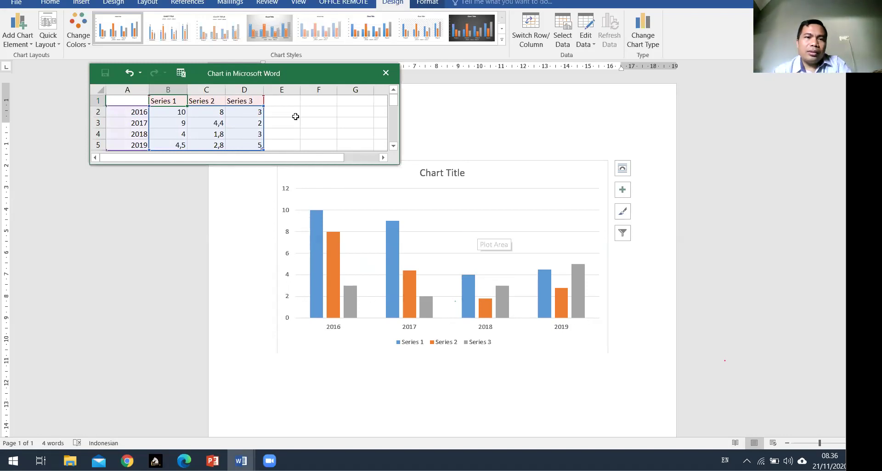
{"action": "scroll", "coordinate": [295, 116], "scroll_direction": "down", "scroll_amount": 1}
{"action": "scroll", "coordinate": [290, 134], "scroll_direction": "up", "scroll_amount": 1}
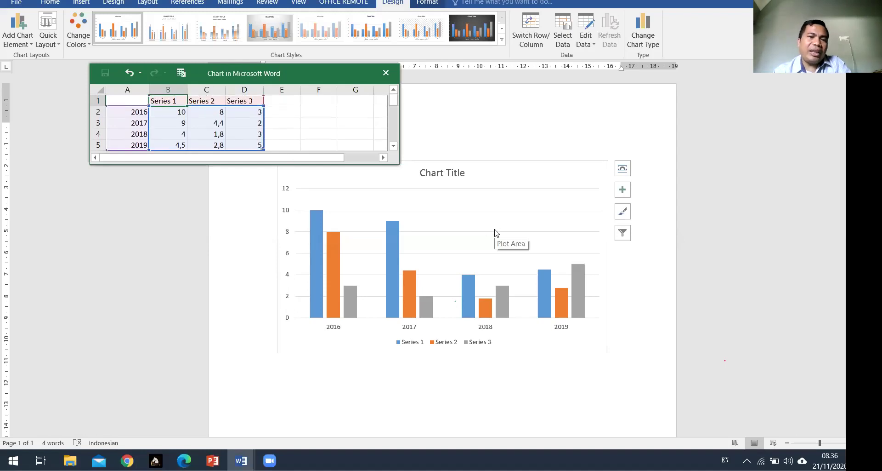
Step: Switch to the PowerPoint slide show and advance through the chart instructions to the "Memutar Data Baris Dan Kolom #2" slide
{"action": "key", "text": "alt+Tab"}
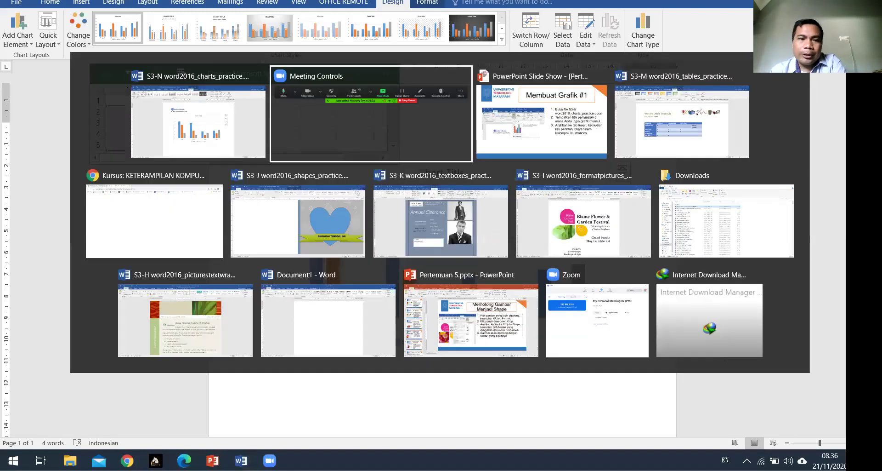
{"action": "key", "text": "alt+Tab"}
{"action": "key", "text": "Right"}
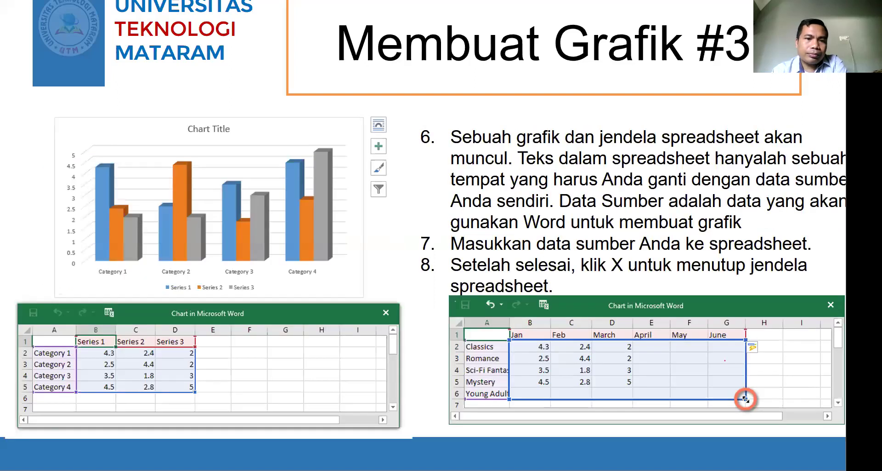
{"action": "key", "text": "Right"}
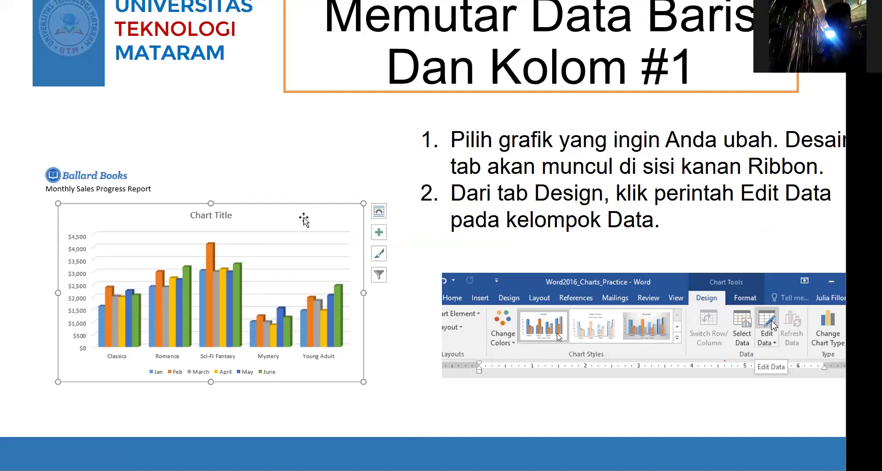
{"action": "key", "text": "Right"}
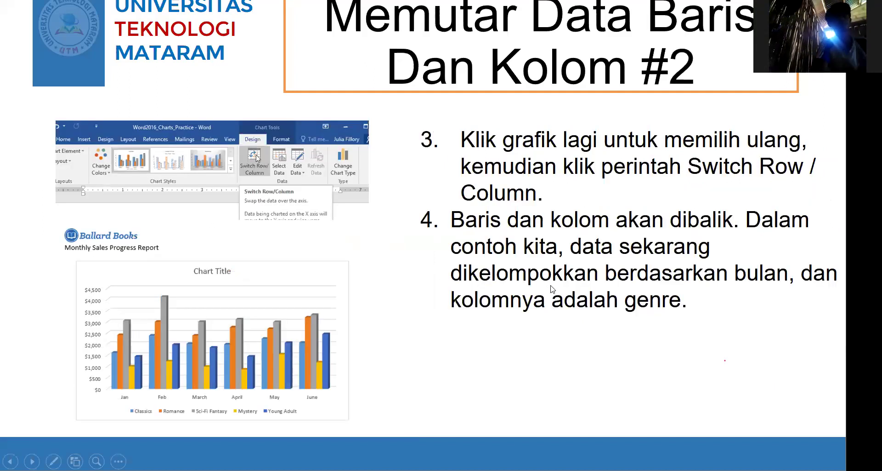
Step: Switch from the slide show to the charts practice document in Word and swap the column chart's rows and columns
{"action": "key", "text": "Right"}
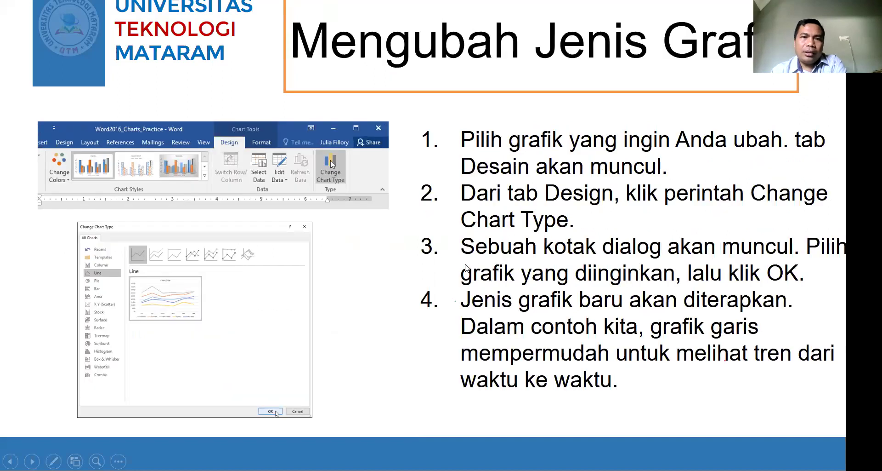
{"action": "key", "text": "Left"}
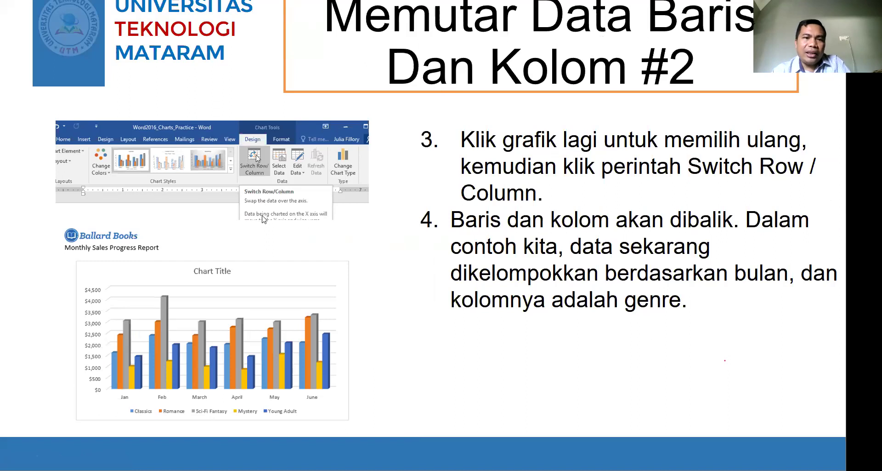
{"action": "key", "text": "alt+Tab"}
{"action": "key", "text": "alt+Tab"}
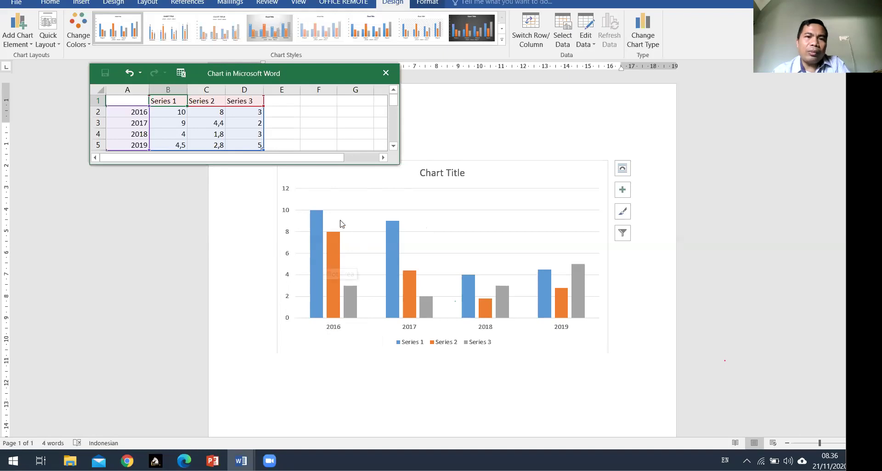
{"action": "left_click", "coordinate": [536, 32]}
{"action": "left_click", "coordinate": [536, 30]}
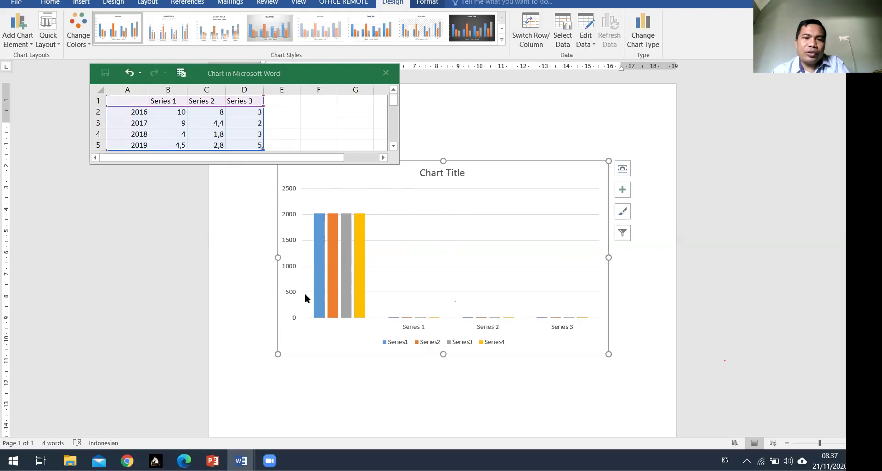
Step: Select the 2016 value of Series 1 in the data sheet and swap the chart's rows and columns again
{"action": "left_click", "coordinate": [180, 134]}
{"action": "left_click", "coordinate": [177, 114]}
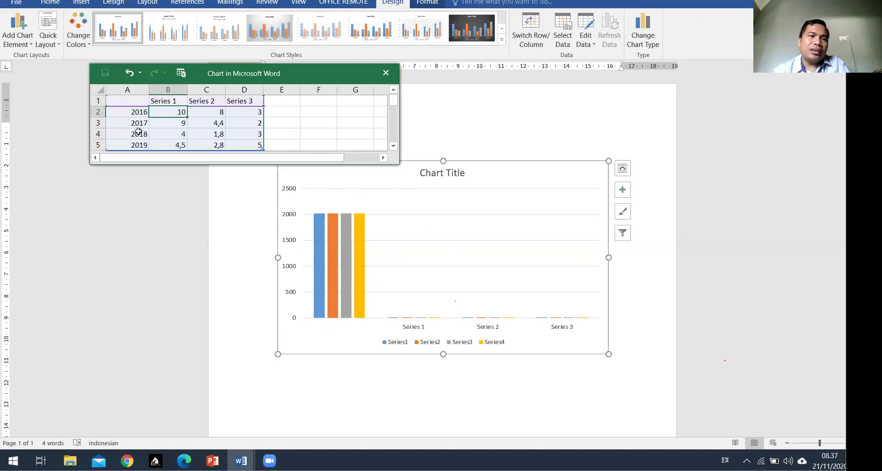
{"action": "left_click", "coordinate": [534, 30]}
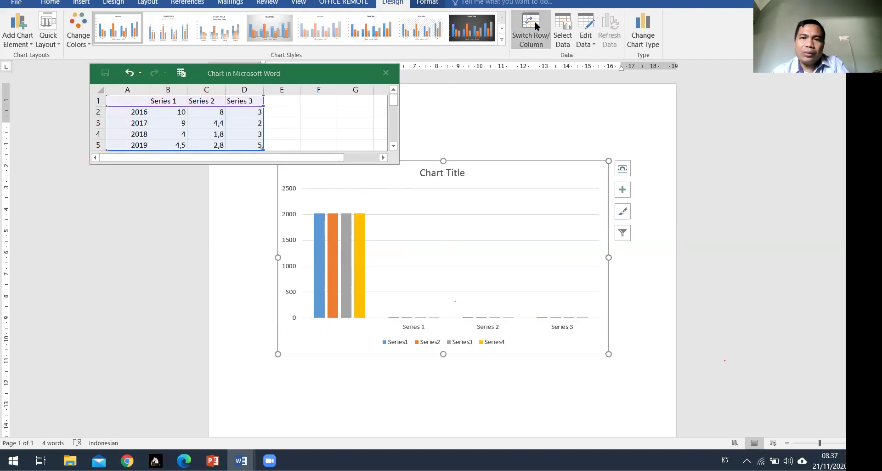
{"action": "left_click", "coordinate": [535, 26]}
{"action": "left_click", "coordinate": [535, 26]}
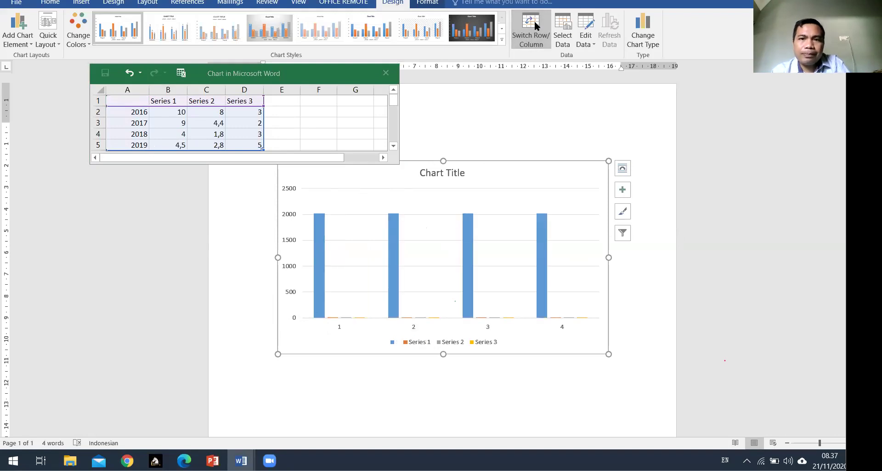
Step: Switch back to the PowerPoint slide show and go past the chart type instructions to the "Mengubah Style Grafik" slide
{"action": "key", "text": "alt+Tab"}
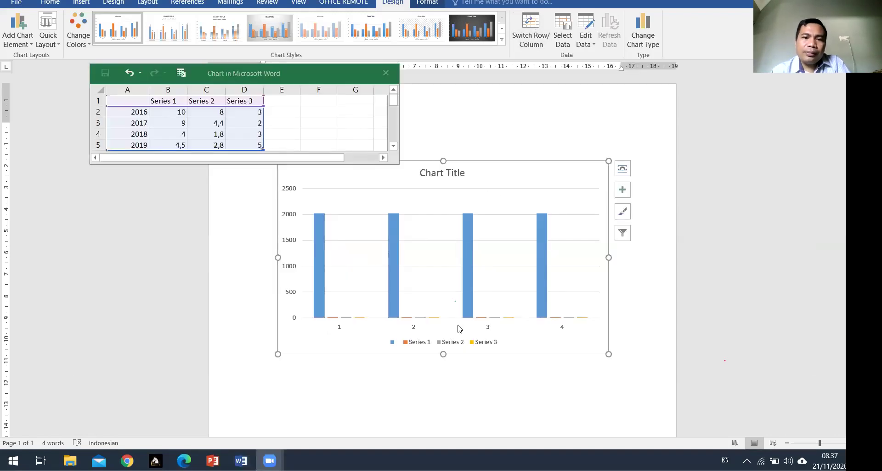
{"action": "key", "text": "alt+Tab"}
{"action": "key", "text": "alt+Tab"}
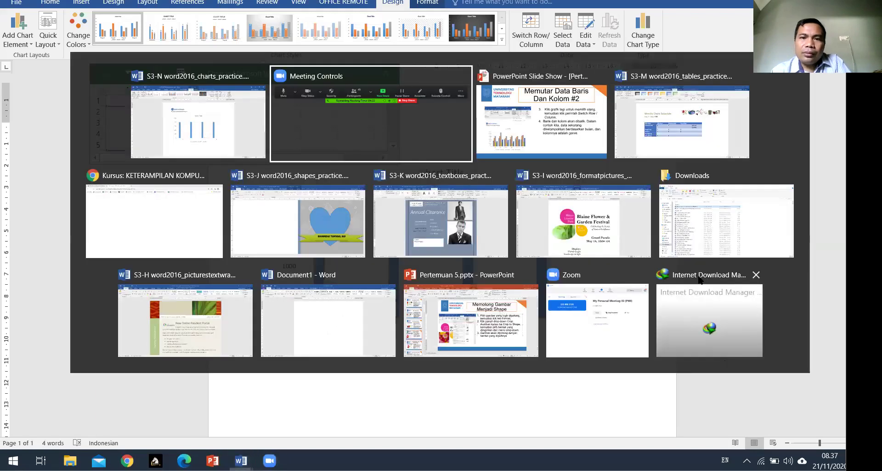
{"action": "key", "text": "Right"}
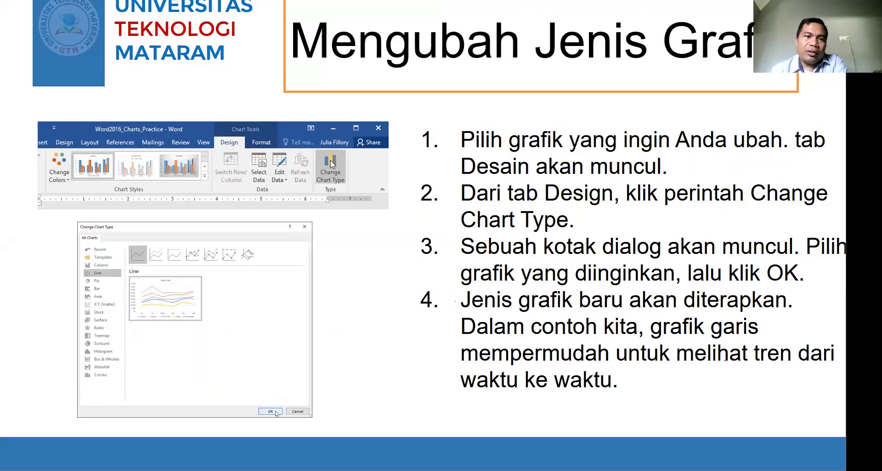
{"action": "key", "text": "Right"}
{"action": "key", "text": "Right"}
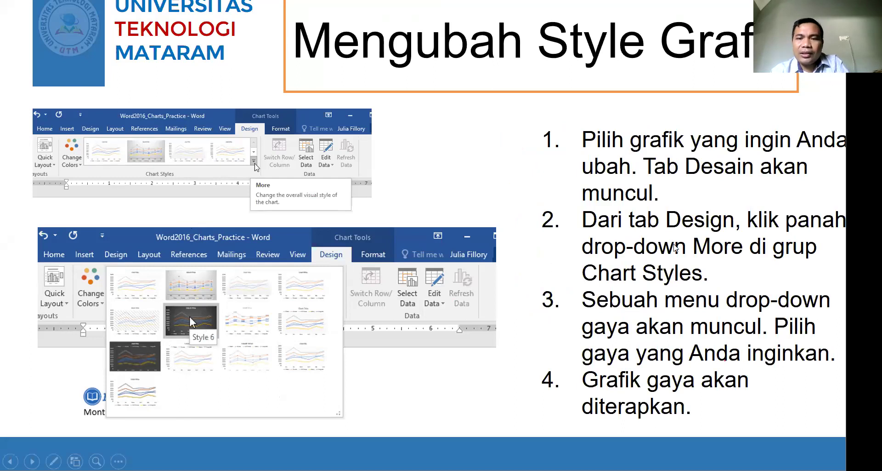
{"action": "left_click", "coordinate": [546, 261]}
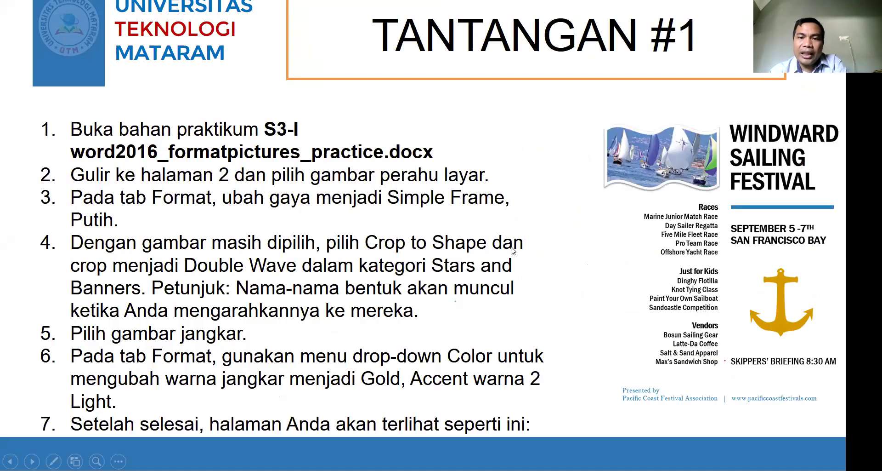
{"action": "scroll", "coordinate": [551, 268], "scroll_direction": "up", "scroll_amount": 1}
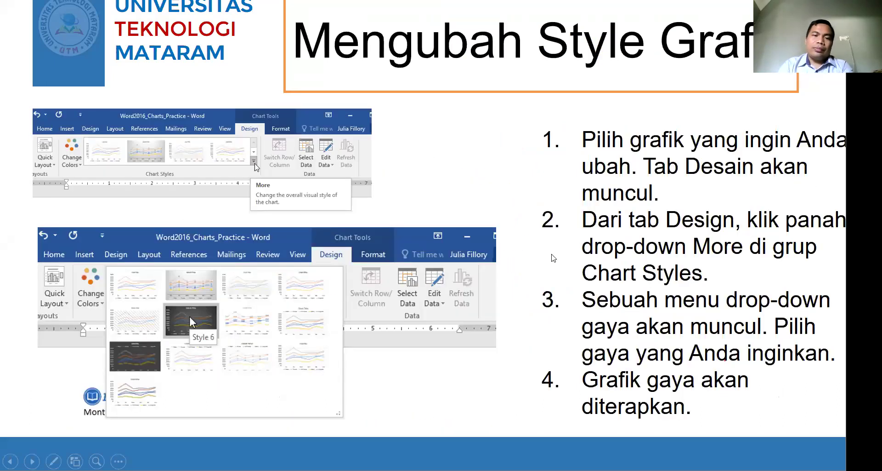